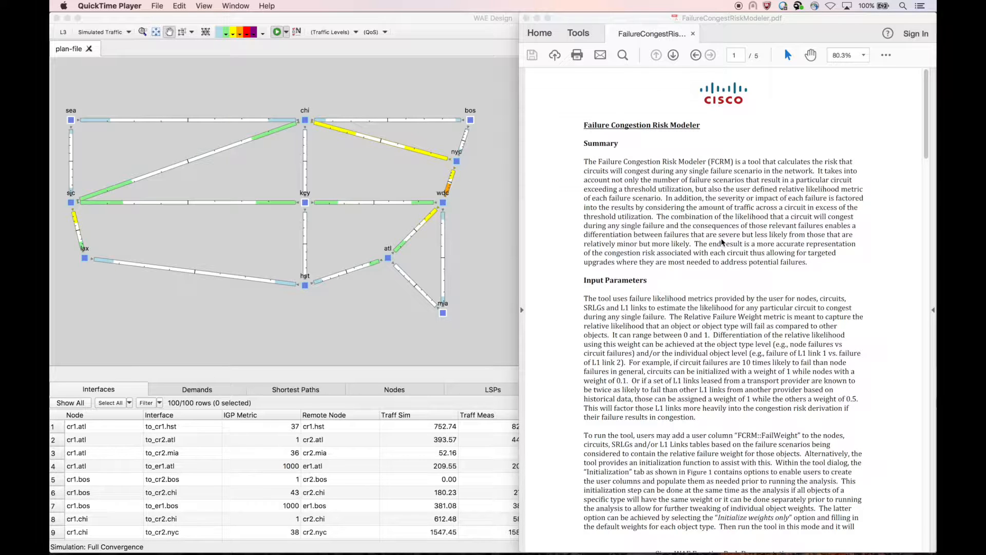
# Step: Read through the Failure Congestion Risk Modeler document's summary, input parameters and dialog figures
pyautogui.scroll(-5, 721, 243)
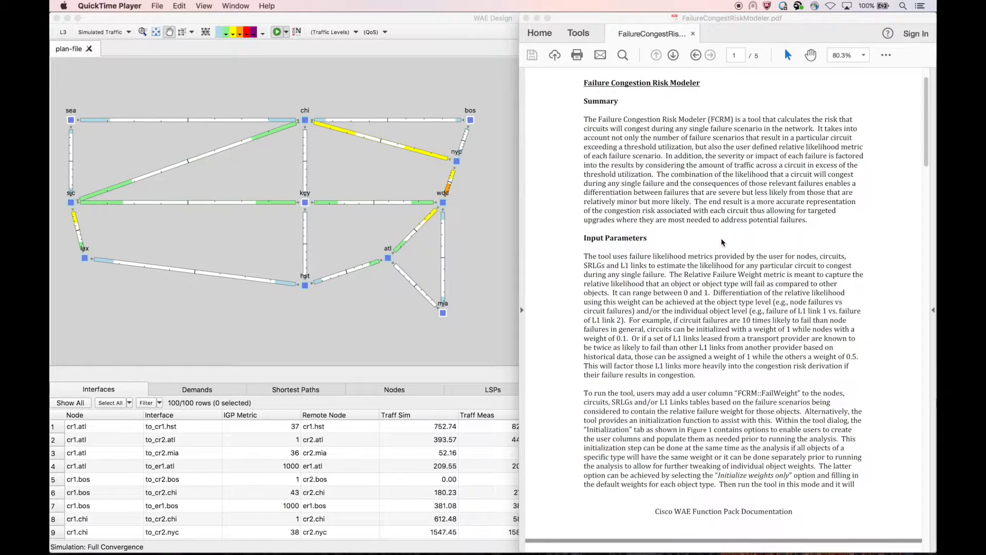
pyautogui.scroll(-15, 721, 243)
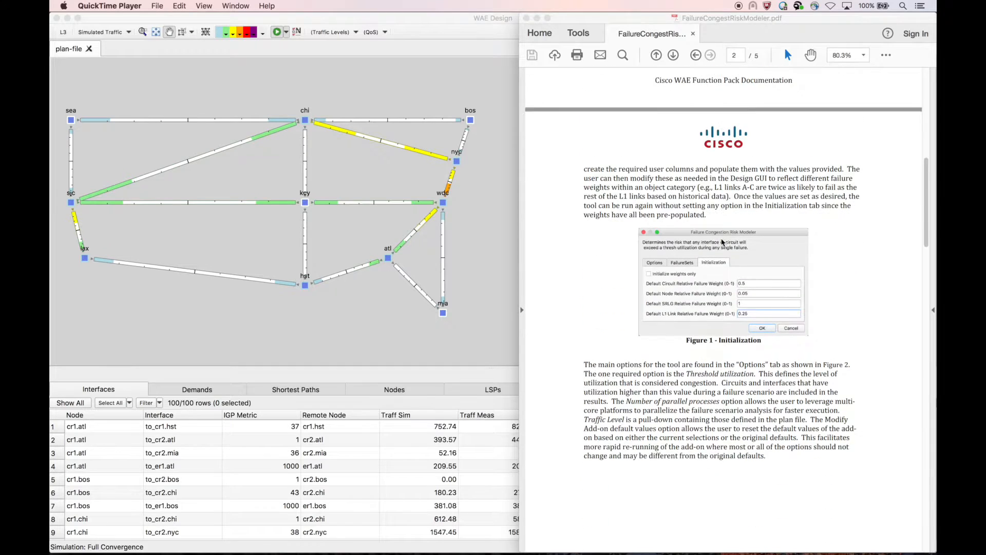
pyautogui.scroll(-20, 721, 243)
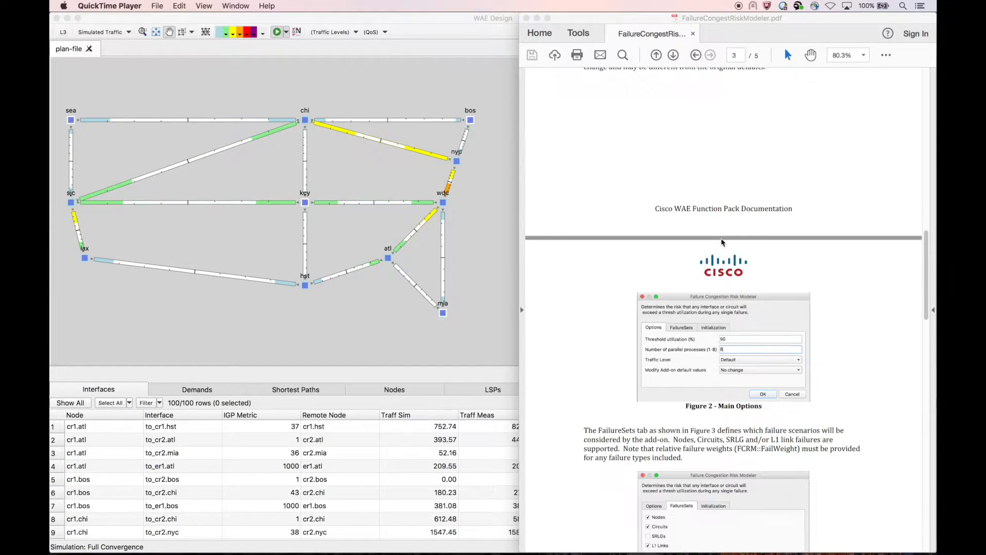
pyautogui.scroll(-7, 721, 242)
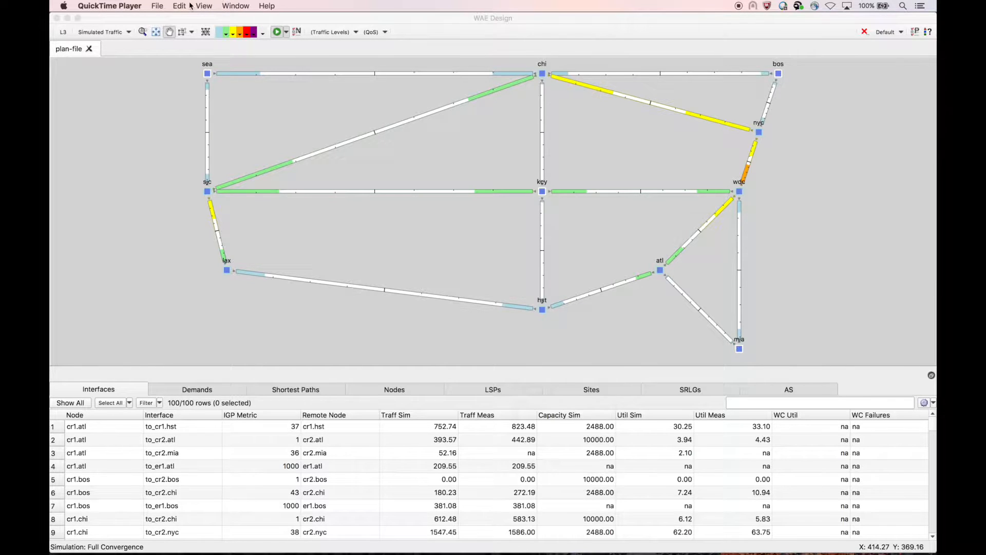
pyautogui.click(356, 22)
pyautogui.click(288, 5)
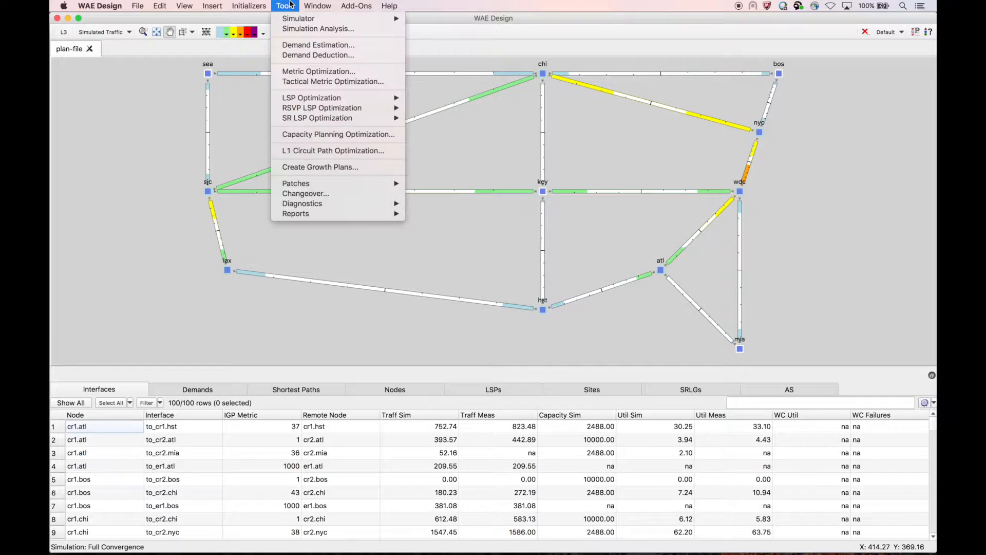
pyautogui.click(301, 30)
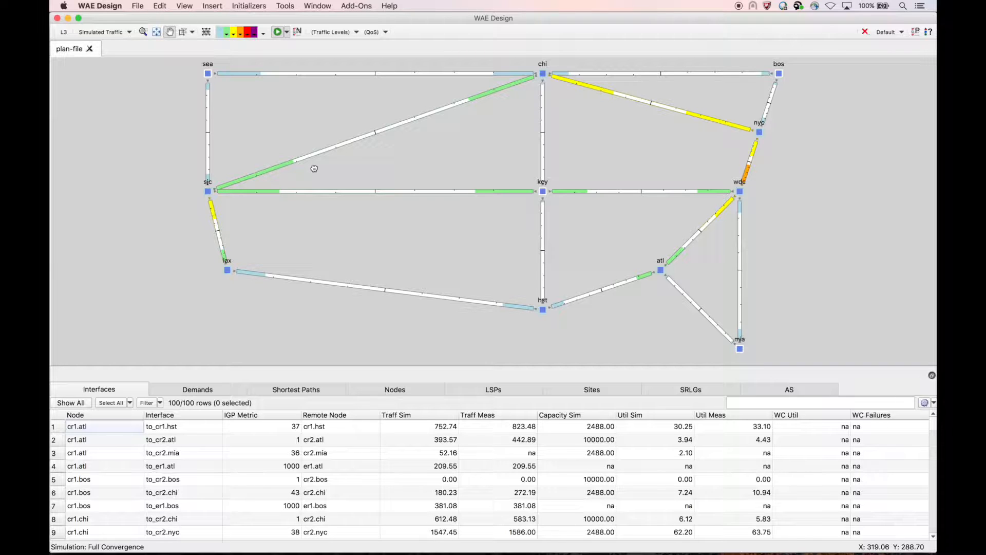
# Step: View the plan's L1 topology in the network plot and return to the L3 view
pyautogui.click(63, 33)
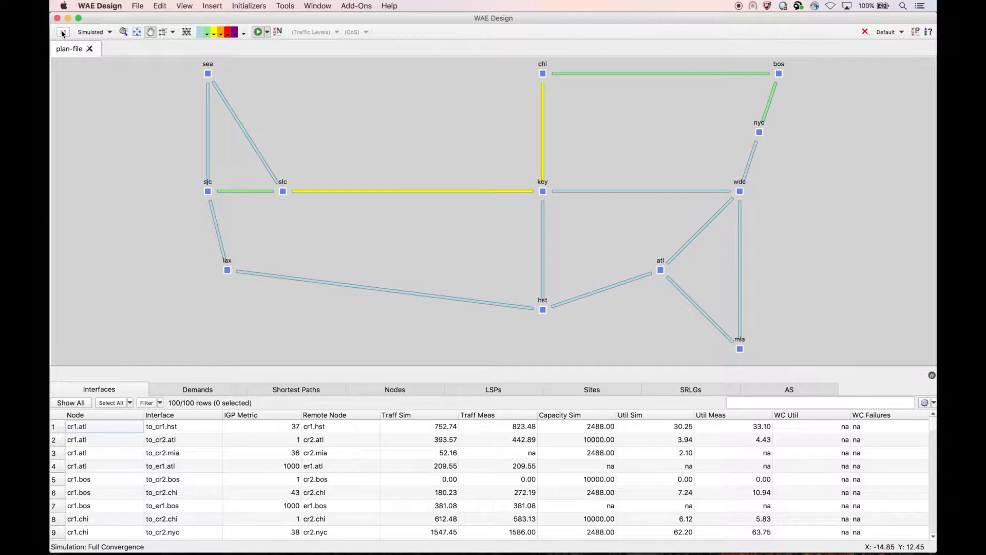
pyautogui.click(62, 33)
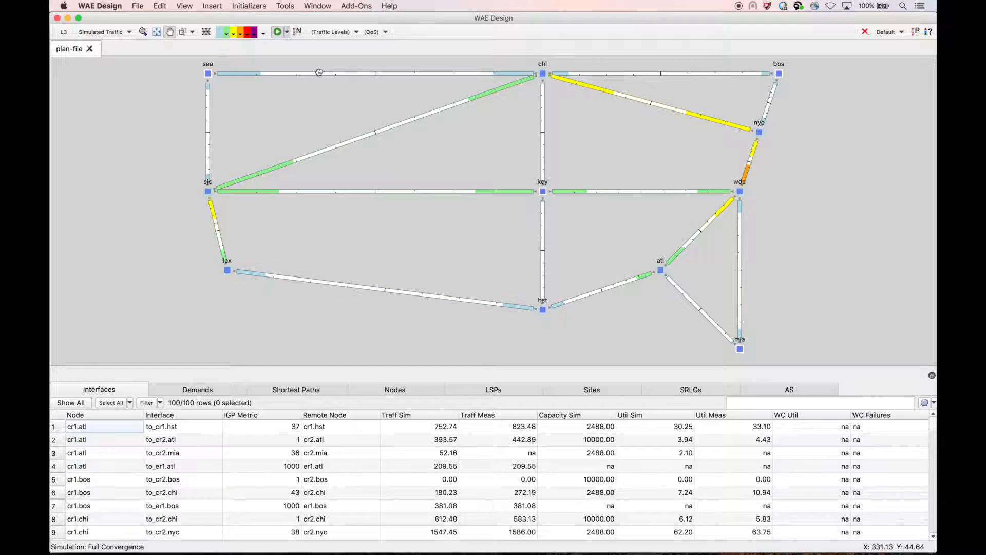
# Step: Run a Simulation Analysis with circuits, nodes and L1 links as failure sets, and close the resulting report
pyautogui.click(286, 6)
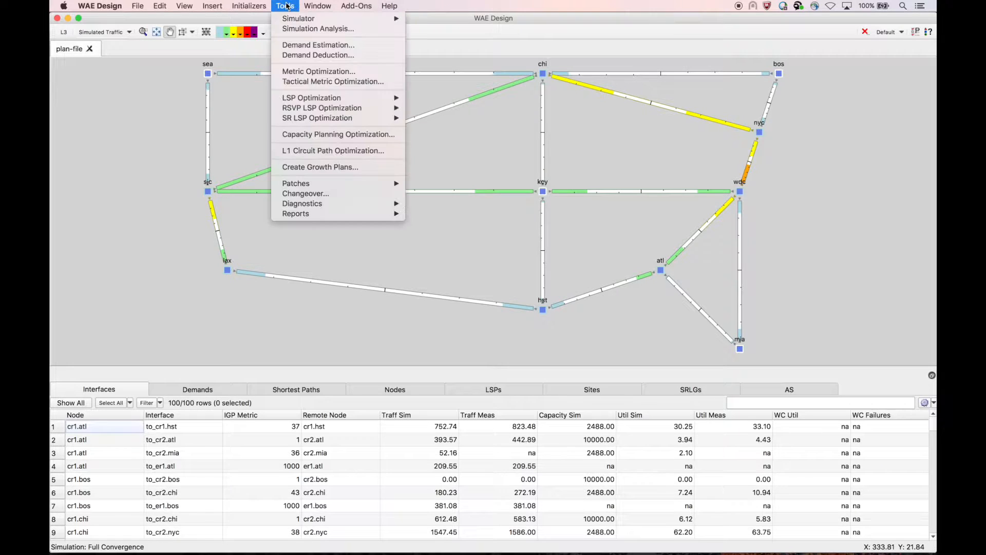
pyautogui.click(293, 29)
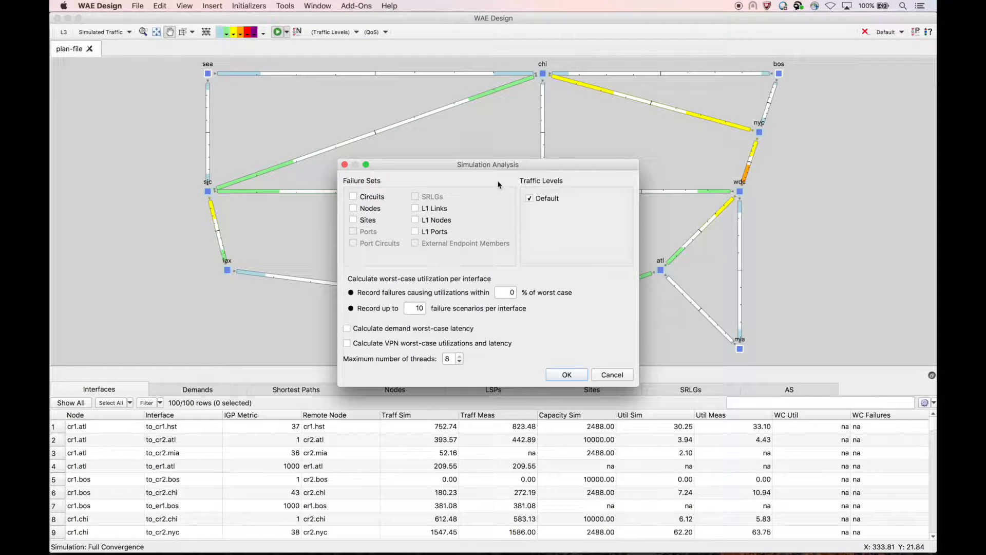
pyautogui.click(353, 195)
pyautogui.click(353, 209)
pyautogui.click(415, 208)
pyautogui.click(567, 375)
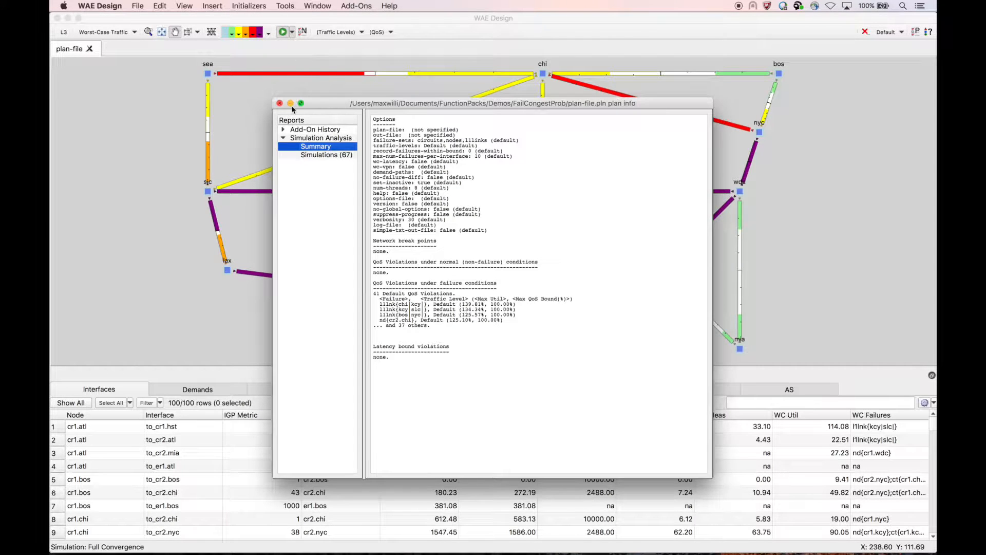
pyautogui.click(279, 104)
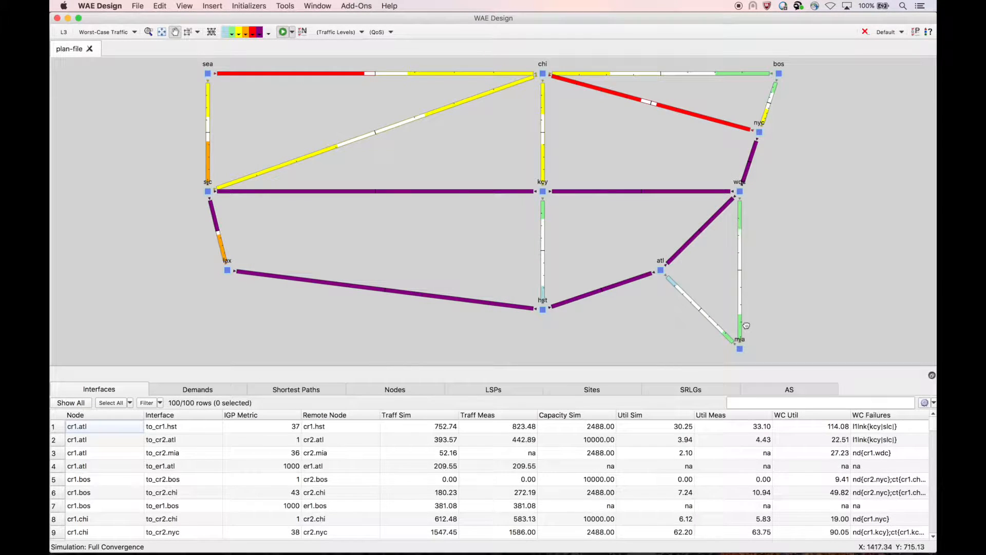
# Step: Sort the interfaces table by worst-case utilization in descending order and look over the ranked interfaces
pyautogui.click(805, 416)
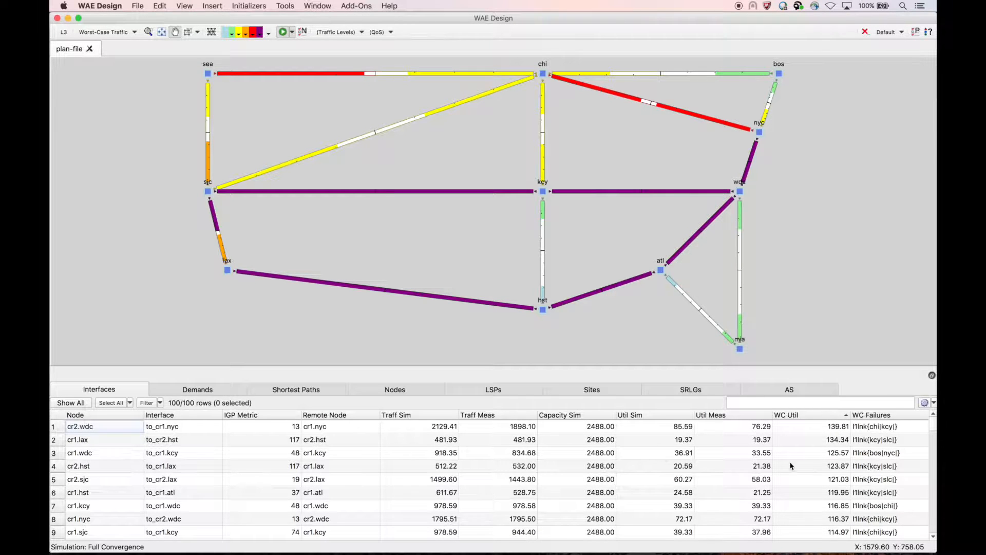
pyautogui.scroll(-3, 819, 445)
pyautogui.scroll(-3, 819, 448)
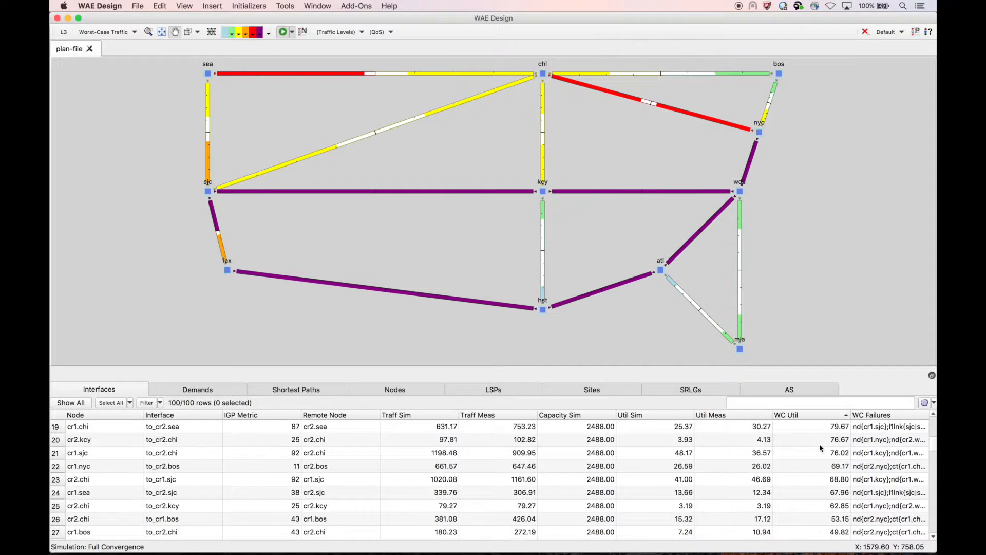
pyautogui.scroll(5, 818, 481)
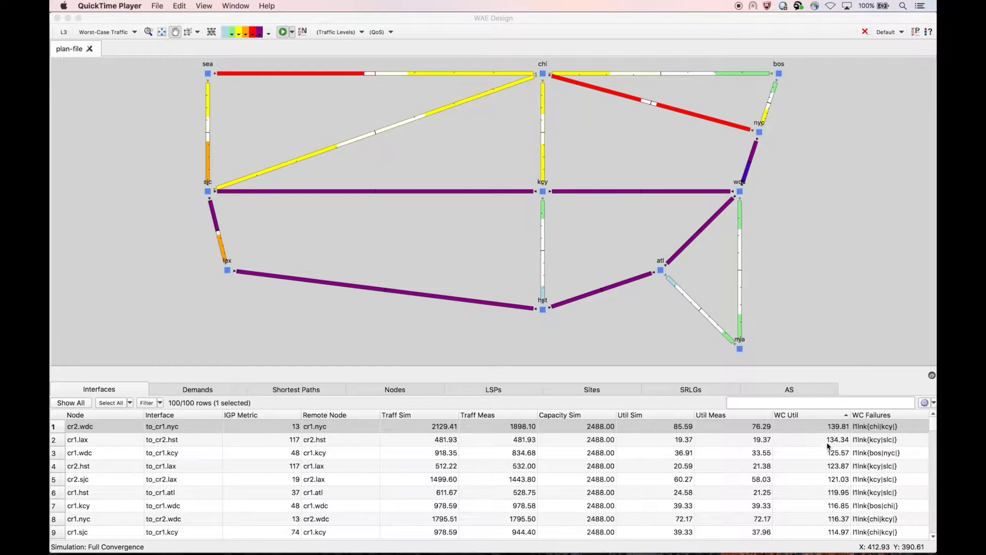
# Step: Select the cr1.chi interface to cr2.nyc and compare its worst-case utilization and failures with the highest-ranked interfaces
pyautogui.scroll(-3, 829, 449)
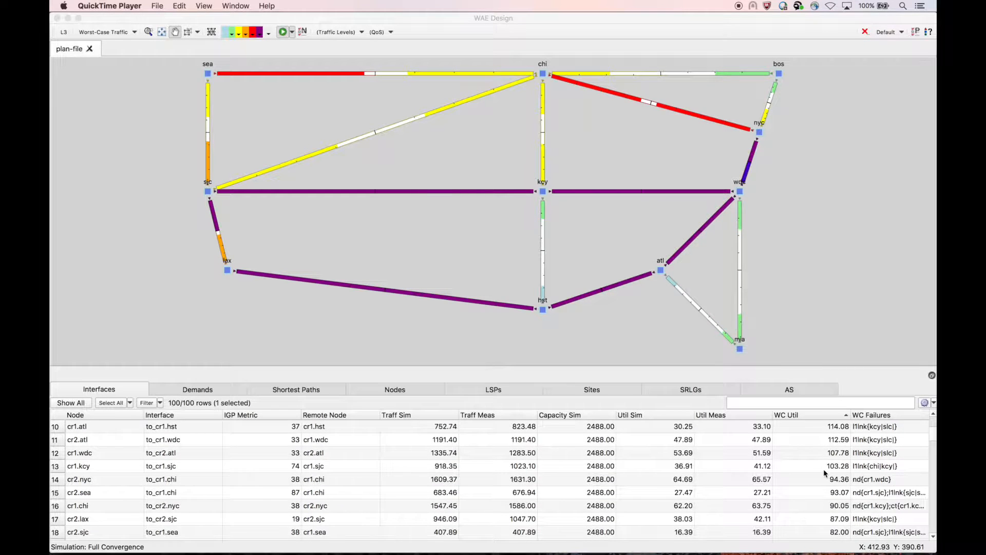
pyautogui.click(822, 508)
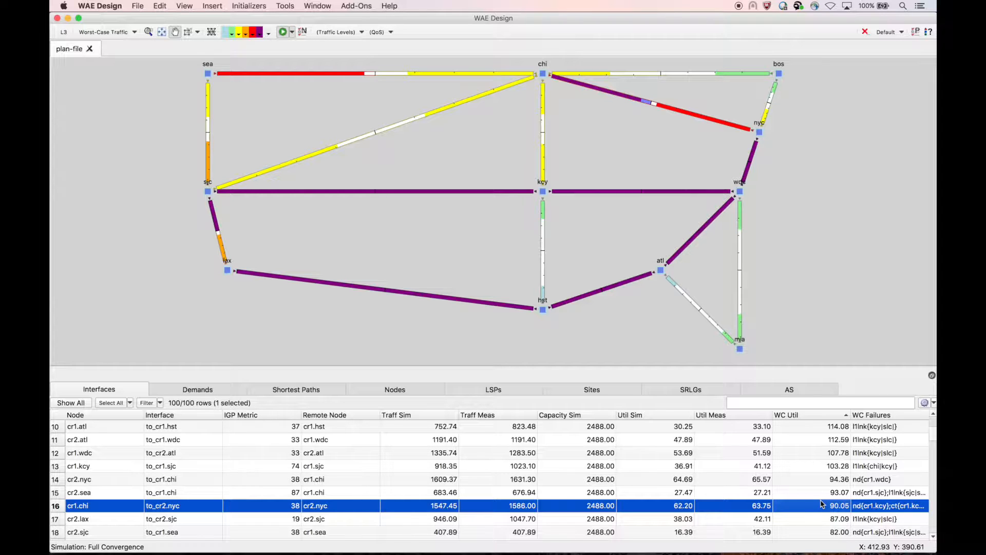
pyautogui.scroll(3, 822, 504)
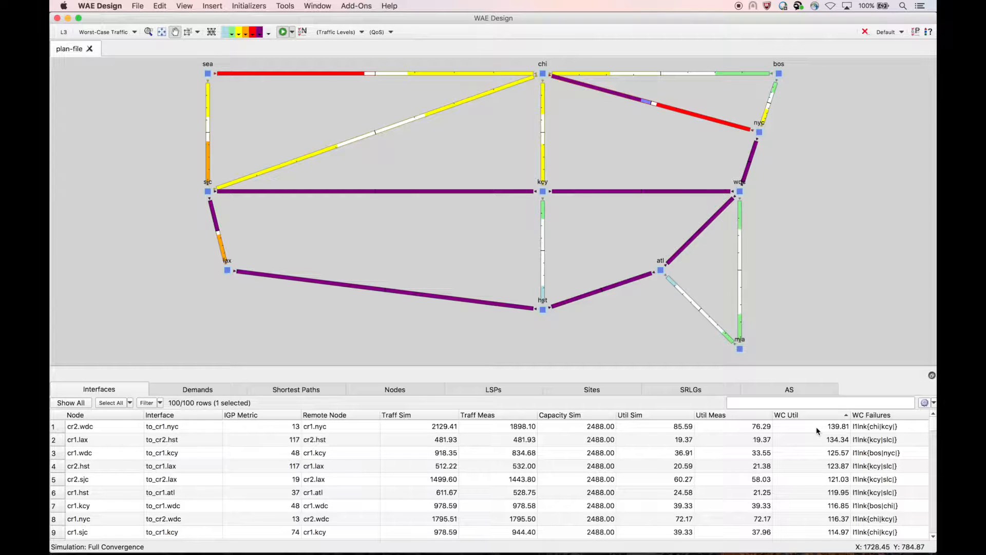
pyautogui.scroll(-5, 819, 445)
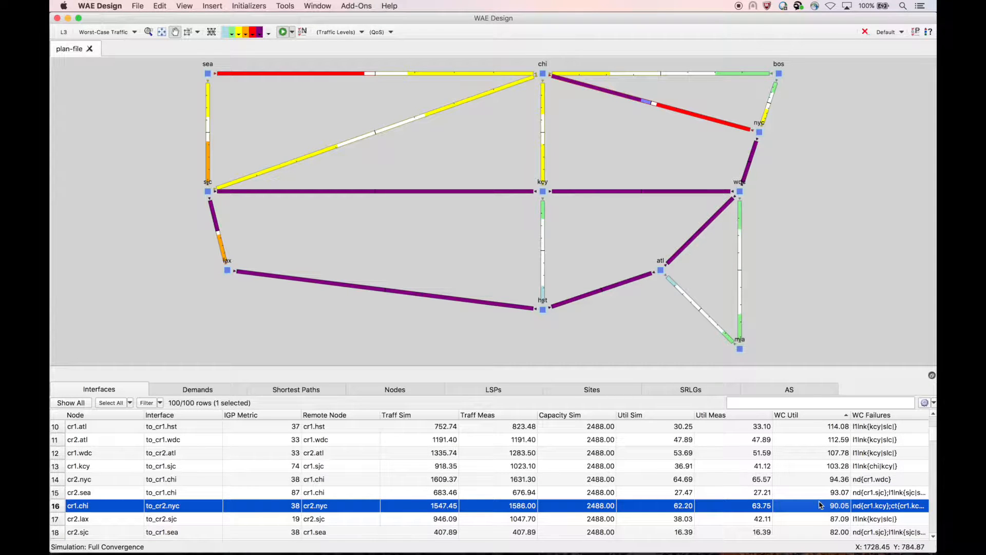
pyautogui.scroll(5, 820, 493)
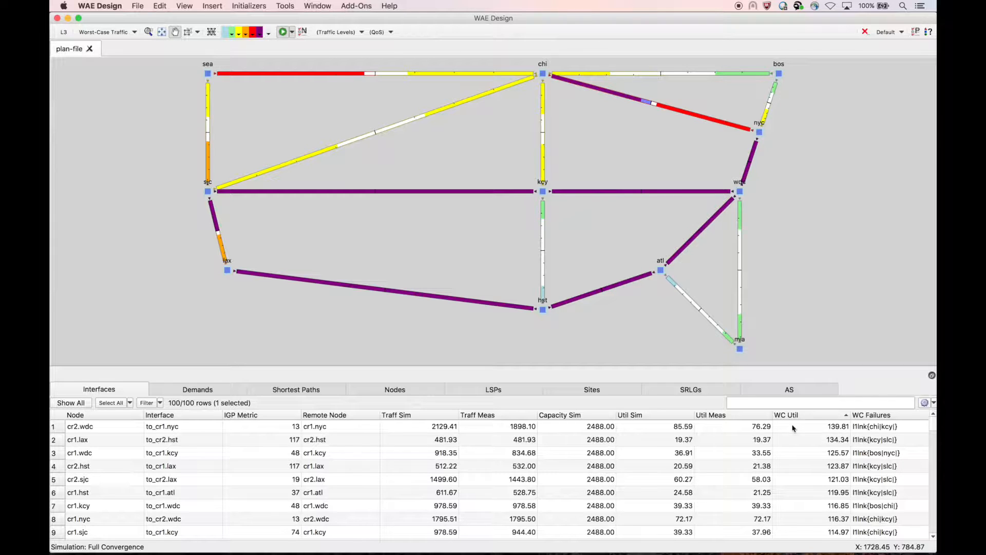
pyautogui.scroll(-2, 833, 440)
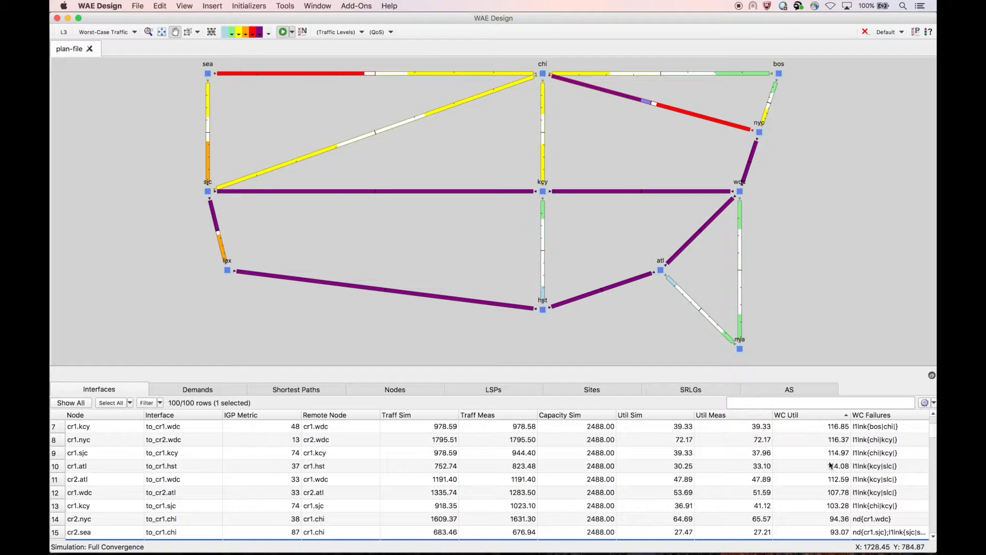
pyautogui.scroll(-1, 831, 466)
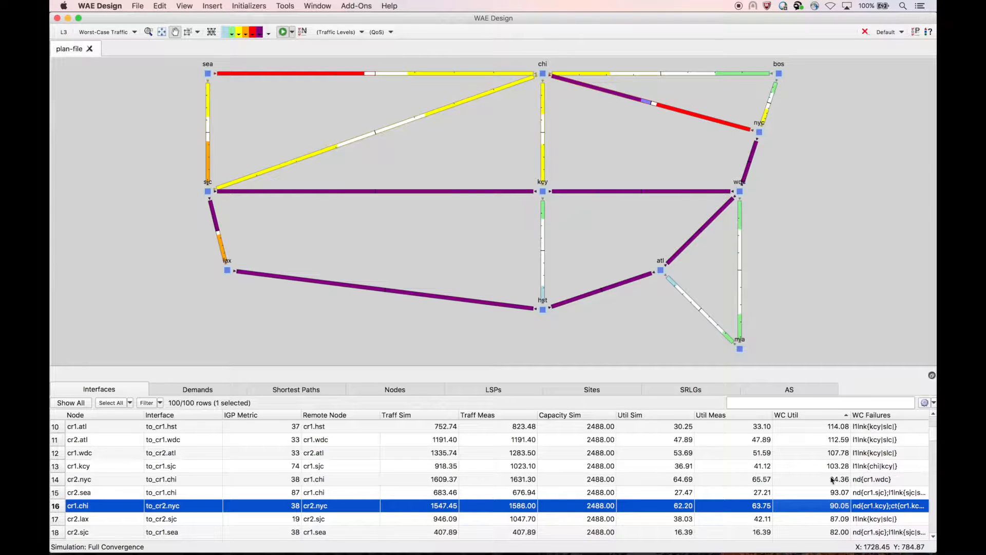
pyautogui.scroll(3, 829, 466)
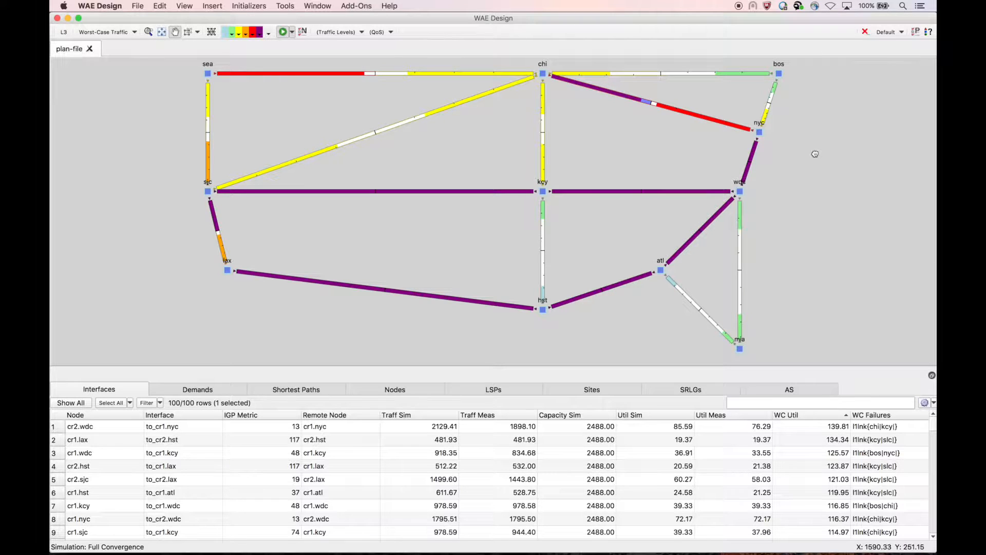
# Step: Open the Failure Congestion Risk Modeler add-on and show its initialization settings
pyautogui.click(739, 6)
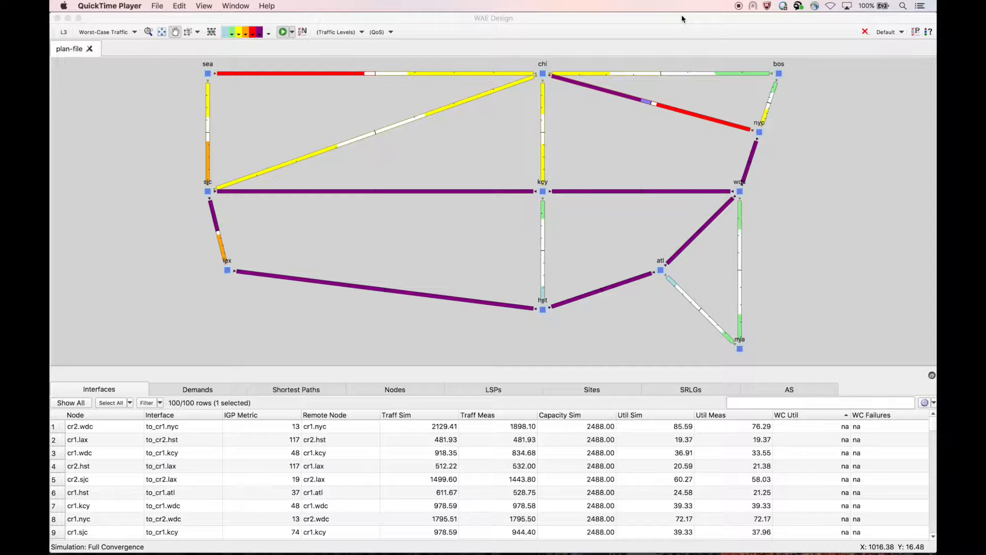
pyautogui.click(335, 17)
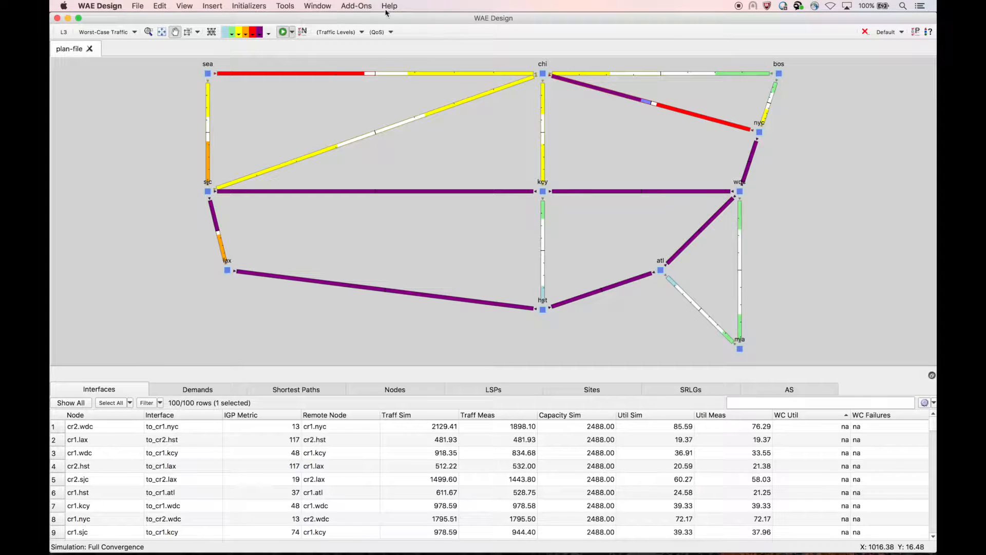
pyautogui.click(359, 6)
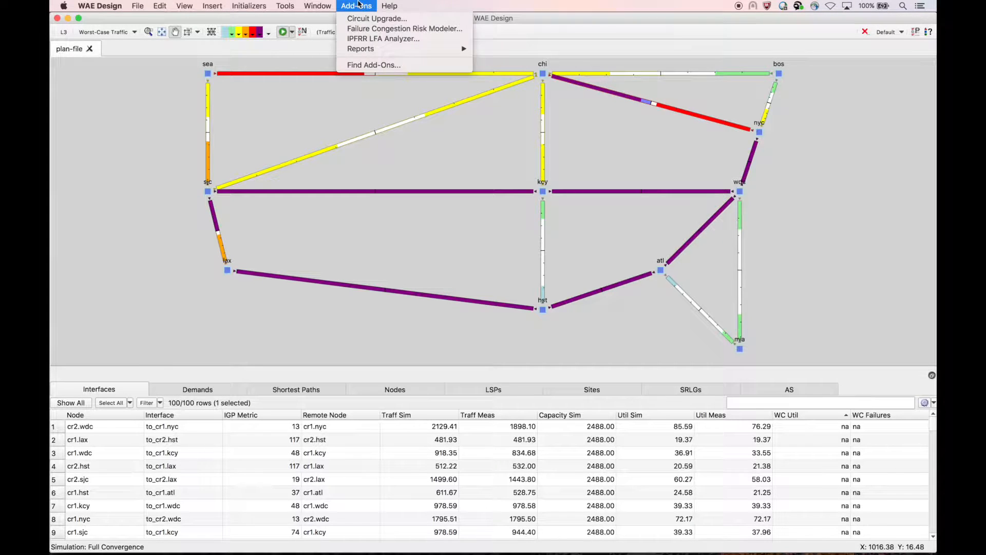
pyautogui.click(370, 29)
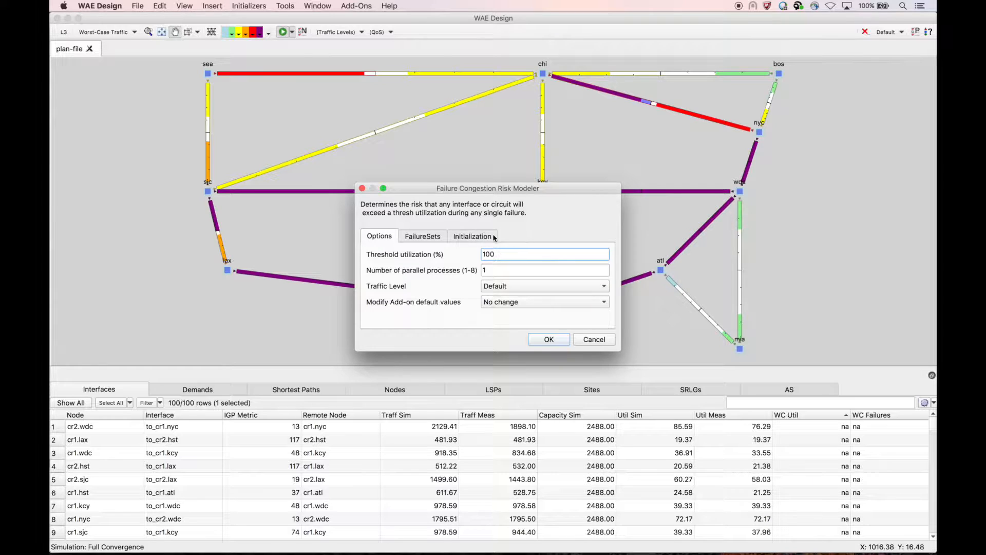
pyautogui.click(477, 237)
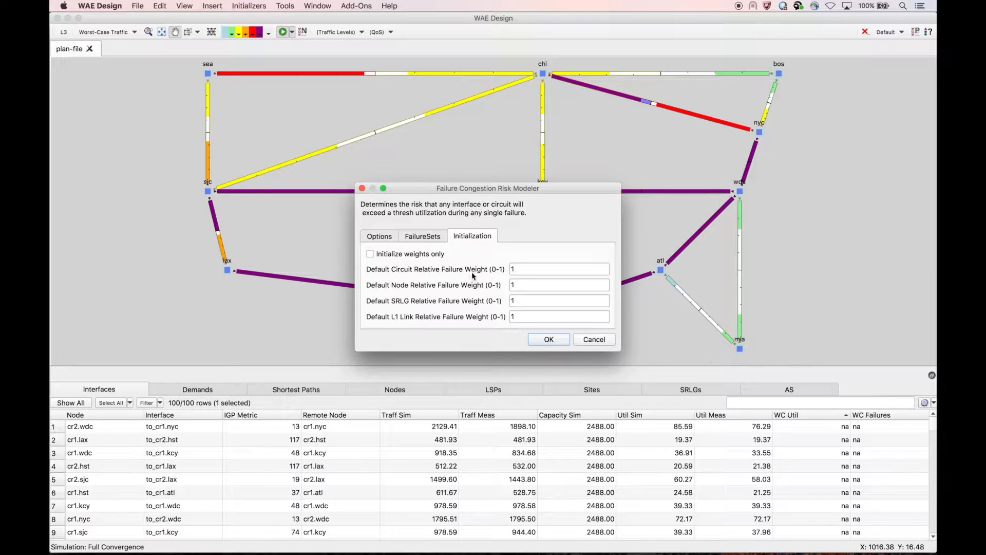
# Step: Run a weights-only initialization with default relative failure weights of 0.5 for circuits, 0.05 for nodes and 0.25 for L1 links
pyautogui.click(370, 254)
pyautogui.click(515, 268)
pyautogui.moveTo(515, 267); pyautogui.dragTo(507, 269)
pyautogui.click(524, 315)
pyautogui.write('0.25')
pyautogui.moveTo(515, 285); pyautogui.dragTo(494, 282)
pyautogui.write('0.05')
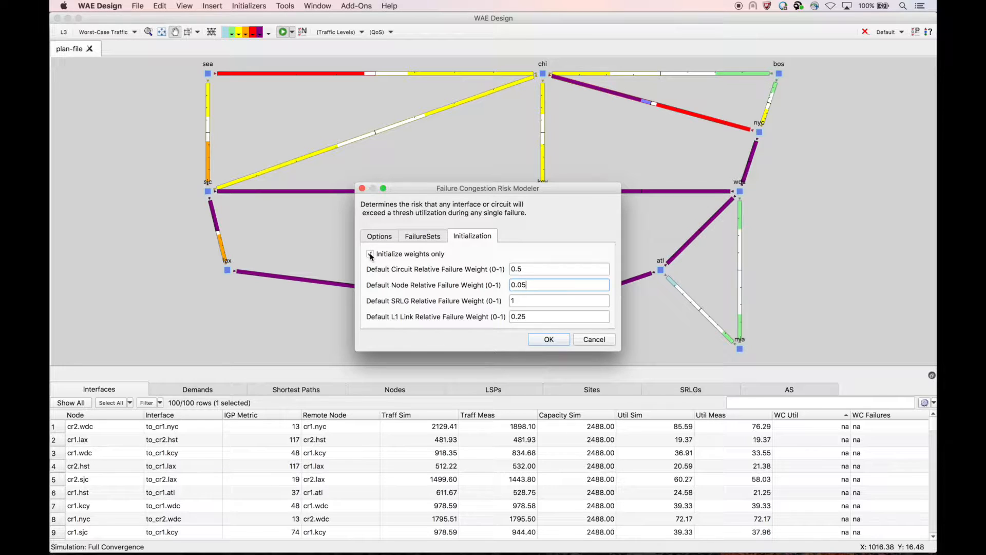
pyautogui.click(545, 339)
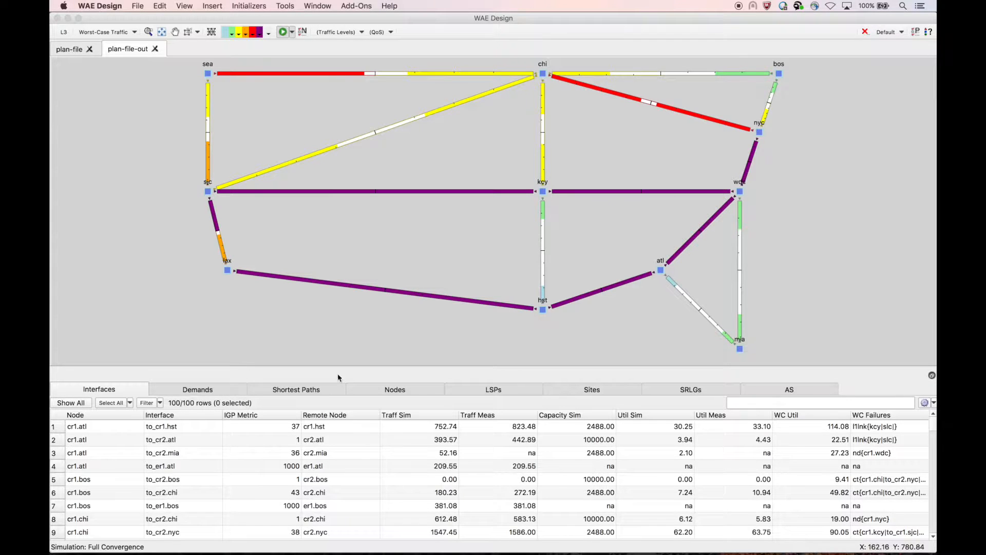
# Step: Display the nodes table of the output plan and narrow its IP Address and Interface Count columns
pyautogui.click(419, 392)
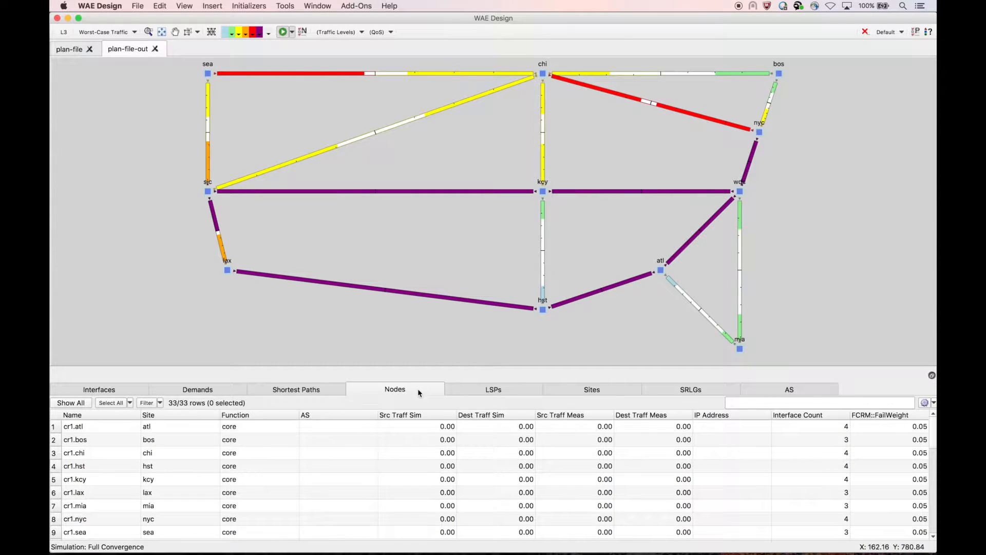
pyautogui.moveTo(771, 415); pyautogui.dragTo(742, 413)
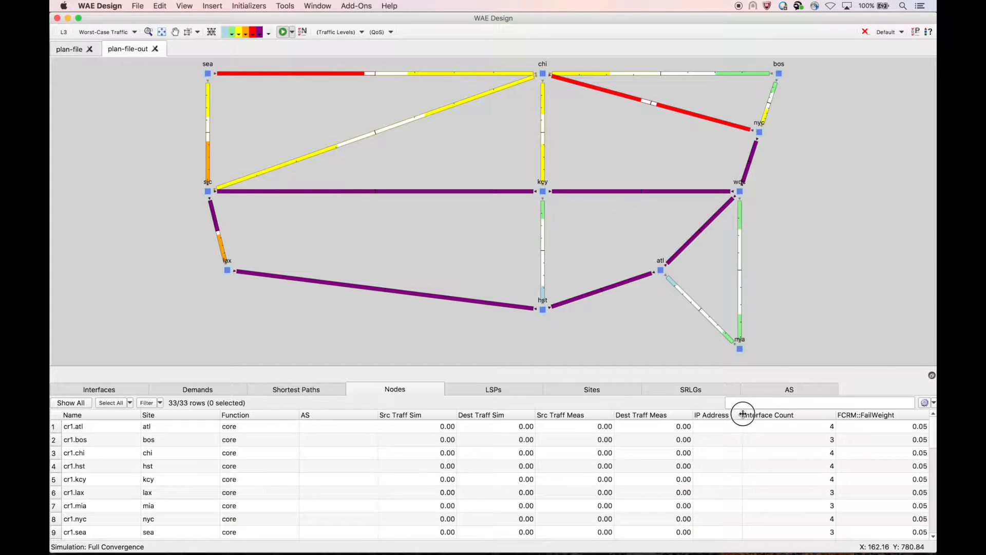
pyautogui.moveTo(835, 415); pyautogui.dragTo(806, 415)
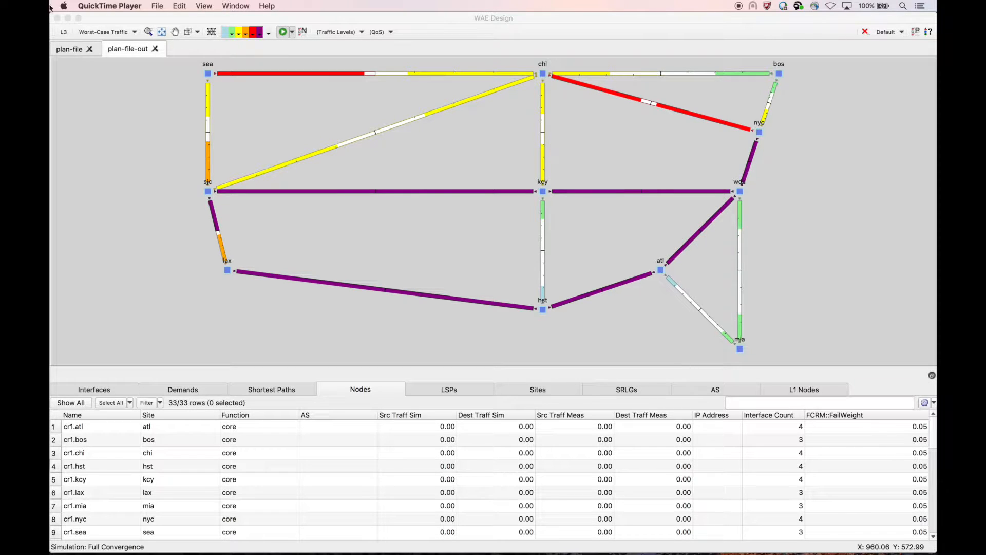
# Step: Switch the plot to the L1 view, select the wdc node with its attached links, and filter the L1 links table to that selection
pyautogui.click(64, 33)
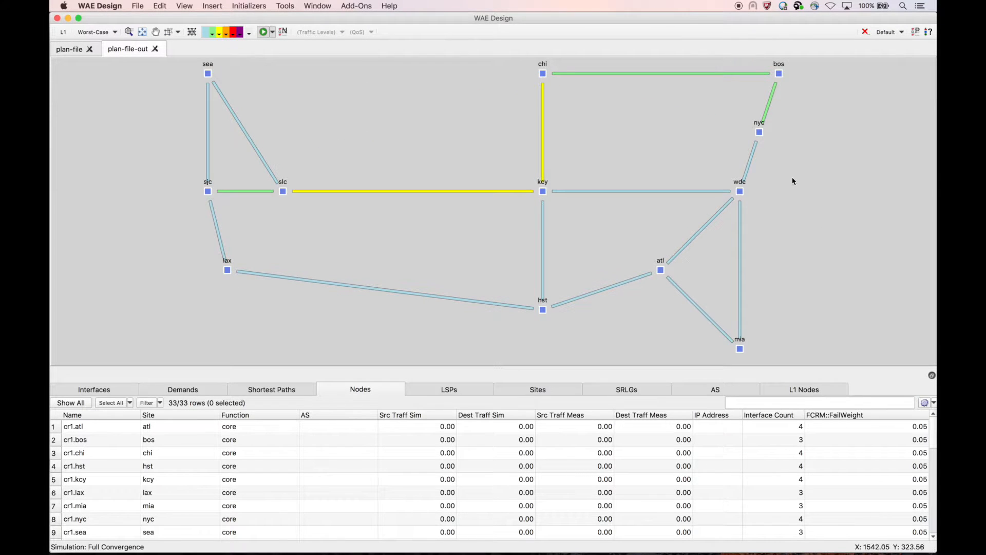
pyautogui.moveTo(792, 169); pyautogui.dragTo(704, 210)
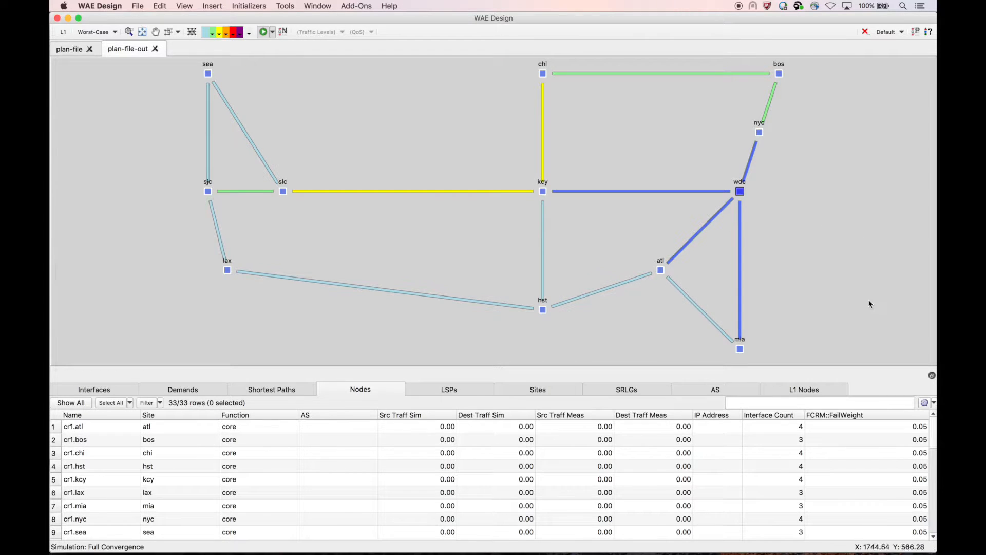
pyautogui.rightClick(741, 223)
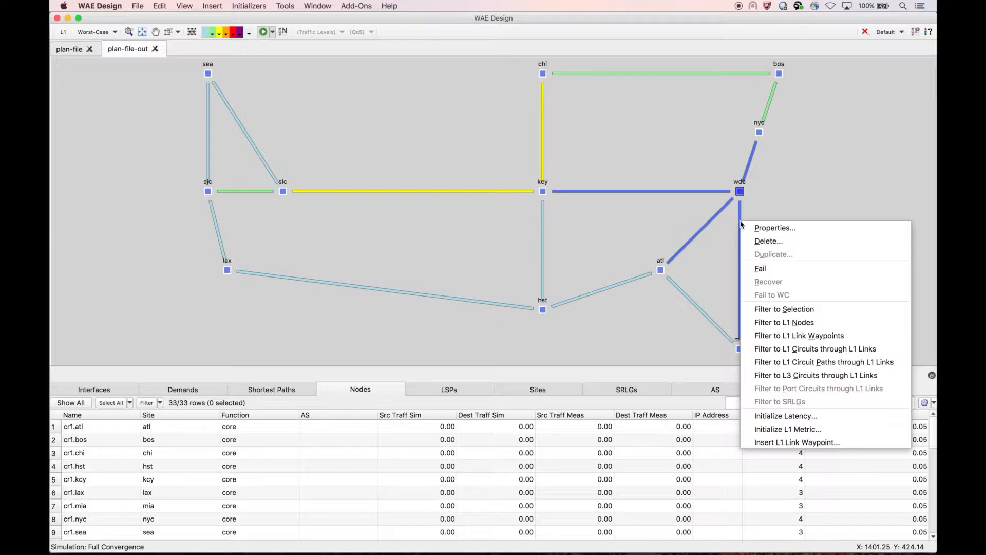
pyautogui.click(791, 308)
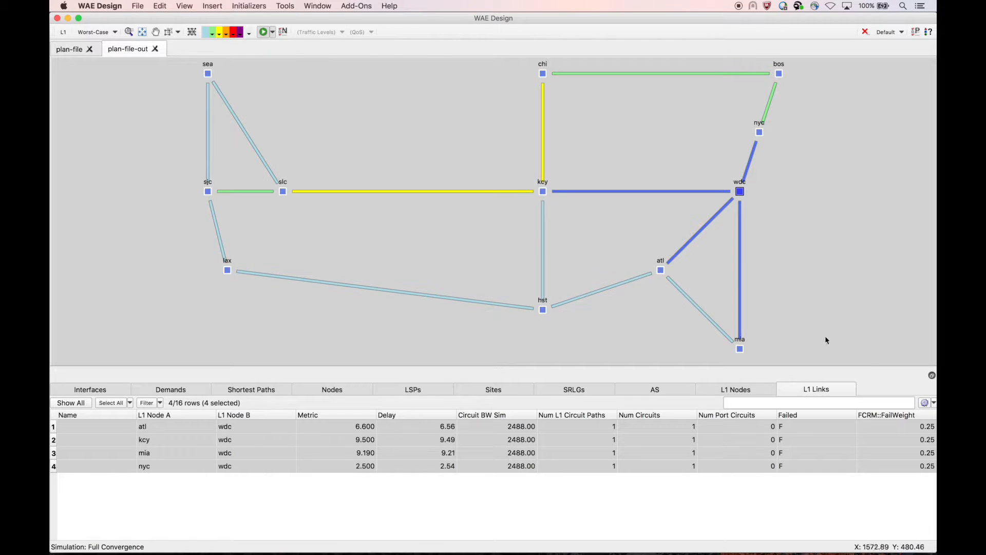
pyautogui.click(794, 491)
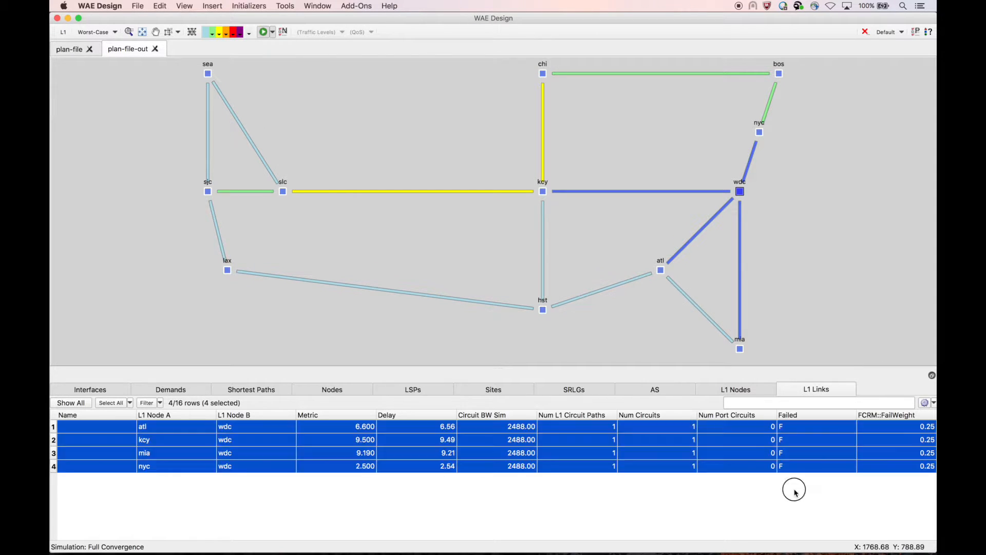
# Step: Set the FCRM FailWeight of the four L1 links attached to wdc to 0.4, and show all L1 links with nothing selected
pyautogui.moveTo(796, 427); pyautogui.dragTo(799, 464)
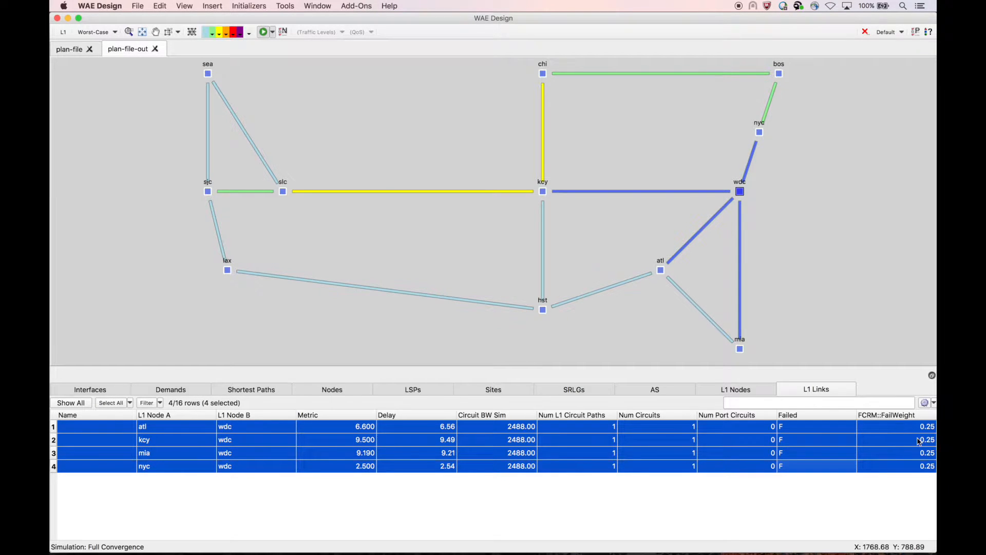
pyautogui.doubleClick(817, 426)
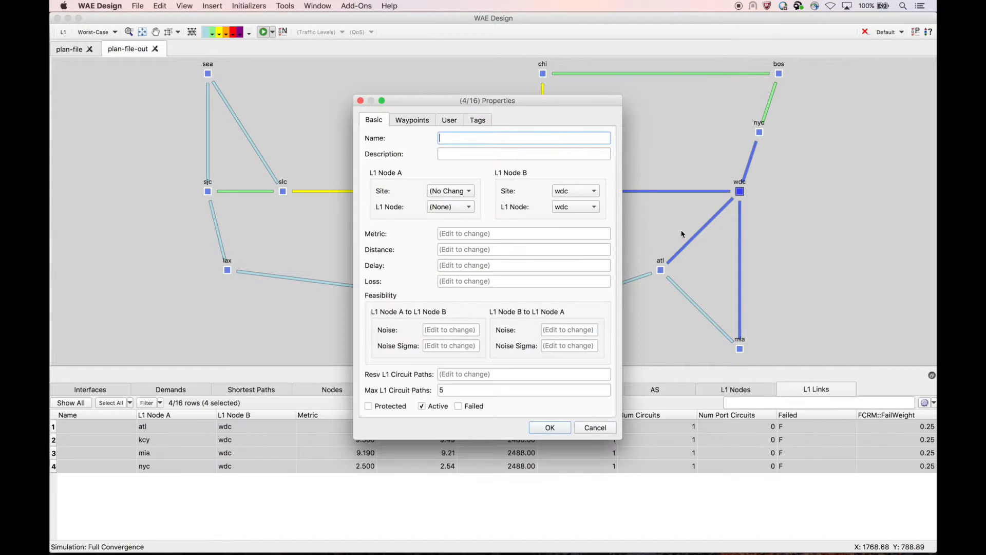
pyautogui.click(446, 121)
pyautogui.doubleClick(574, 163)
pyautogui.click(575, 161)
pyautogui.press('BackSpace')
pyautogui.press('BackSpace')
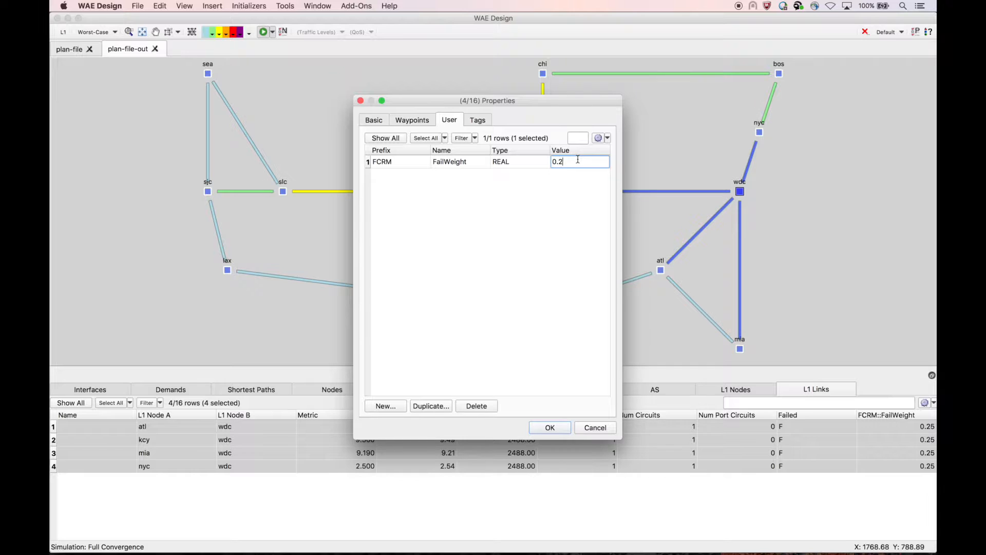
pyautogui.write('4')
pyautogui.click(554, 429)
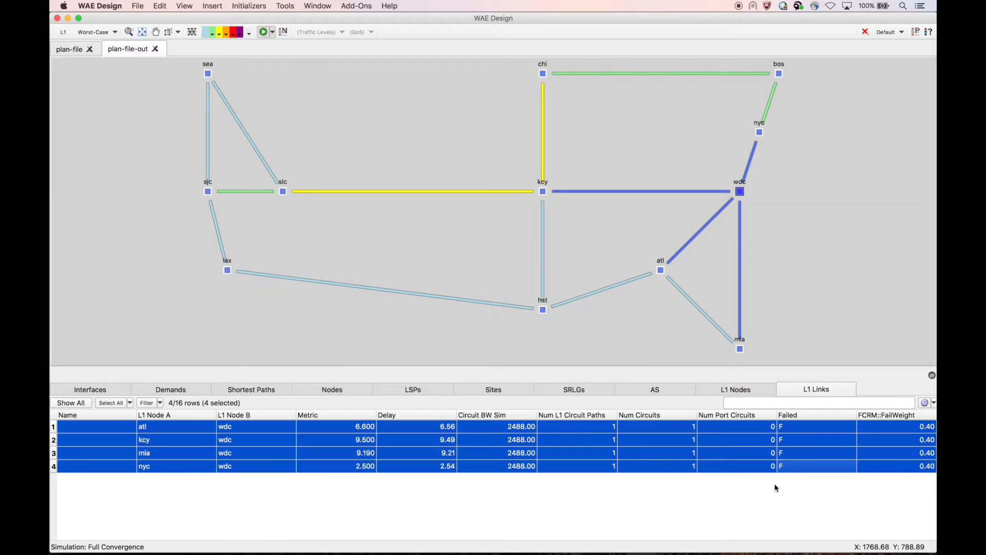
pyautogui.click(77, 403)
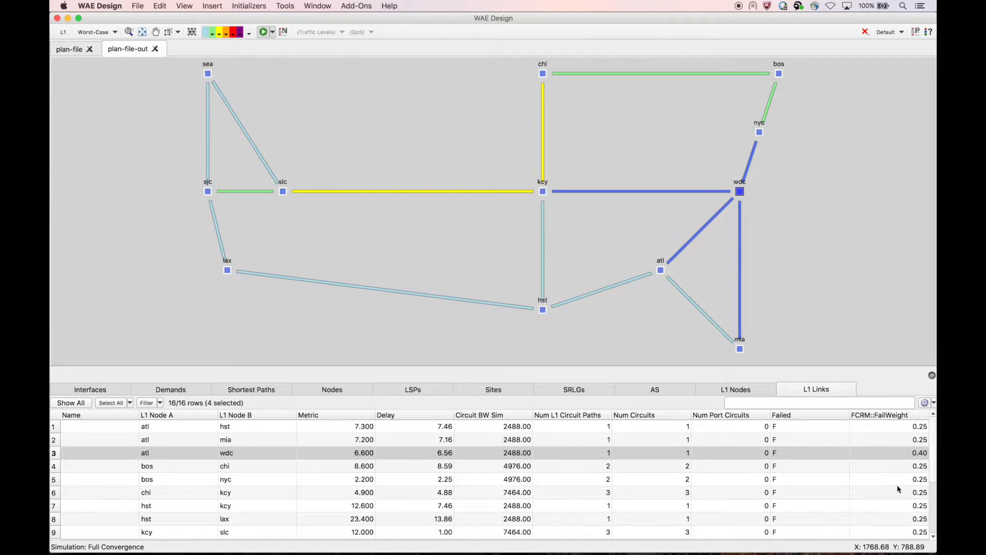
pyautogui.click(867, 317)
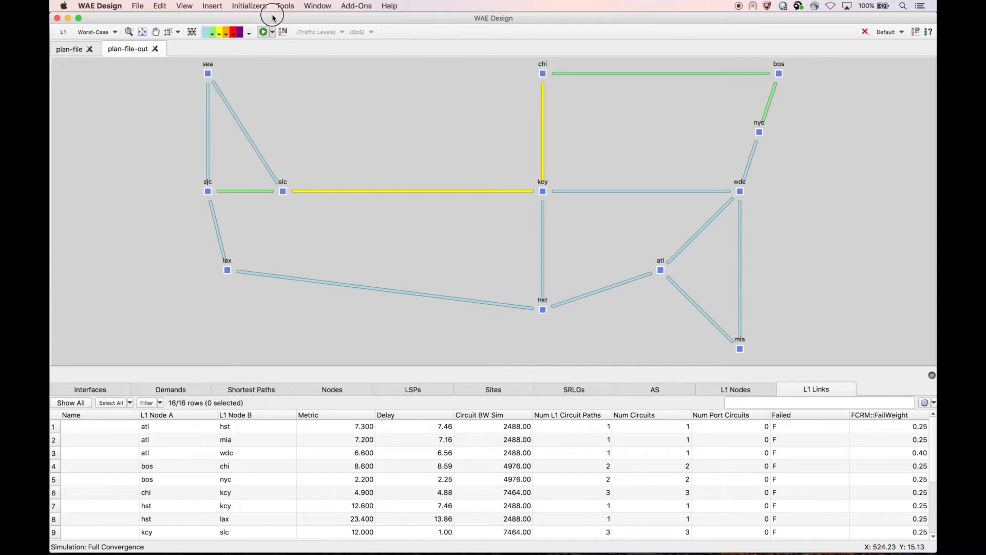
# Step: Open the Failure Congestion Risk Modeler and set threshold utilization to 90% and parallel processes to 8, leaving traffic level and add-on defaults unchanged
pyautogui.click(347, 8)
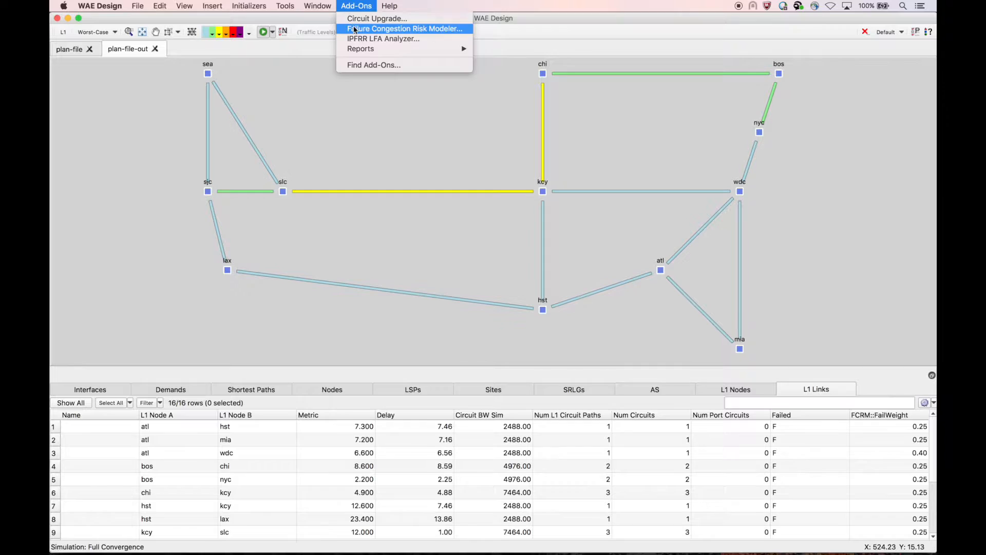
pyautogui.click(404, 28)
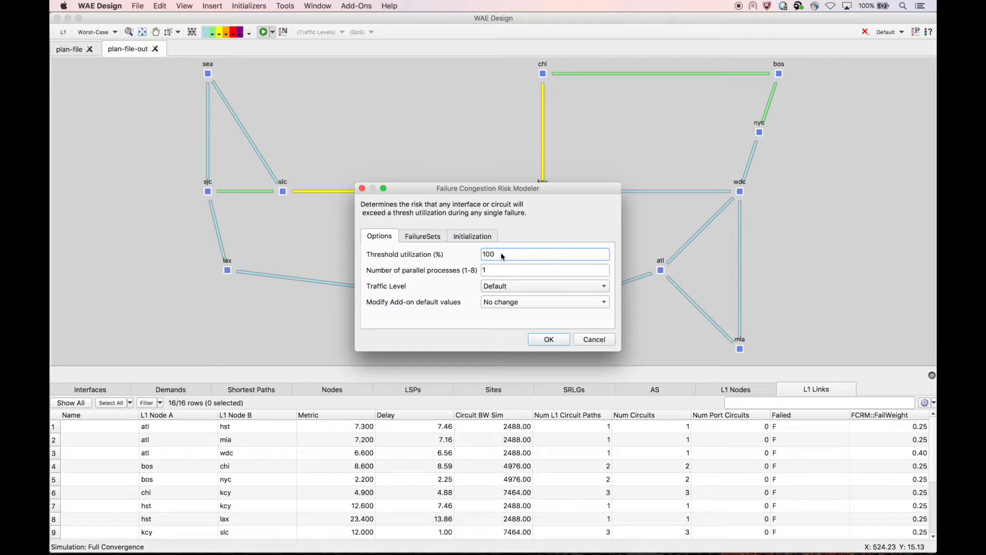
pyautogui.moveTo(501, 256); pyautogui.dragTo(466, 262)
pyautogui.write('90')
pyautogui.press('Tab')
pyautogui.write('8')
pyautogui.click(514, 289)
pyautogui.click(501, 288)
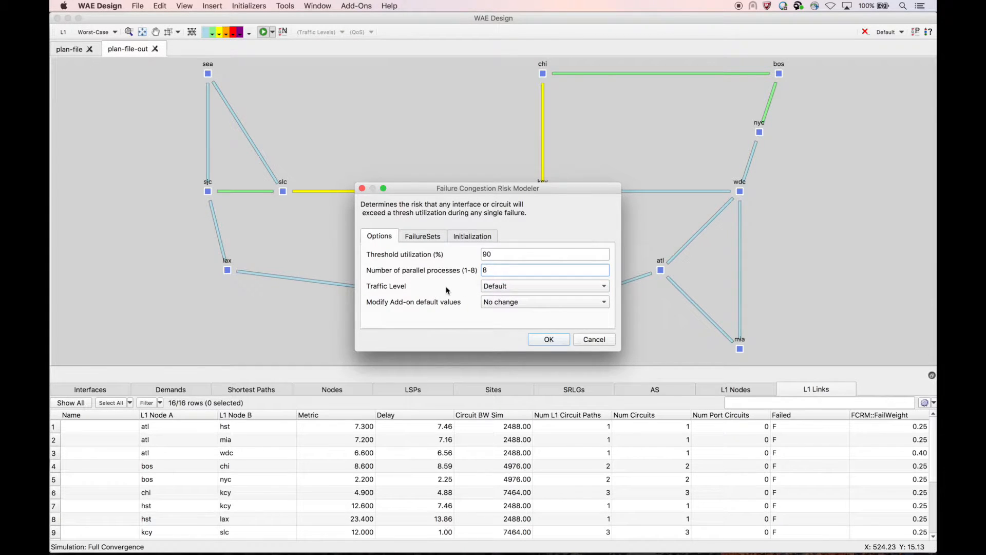
pyautogui.click(526, 305)
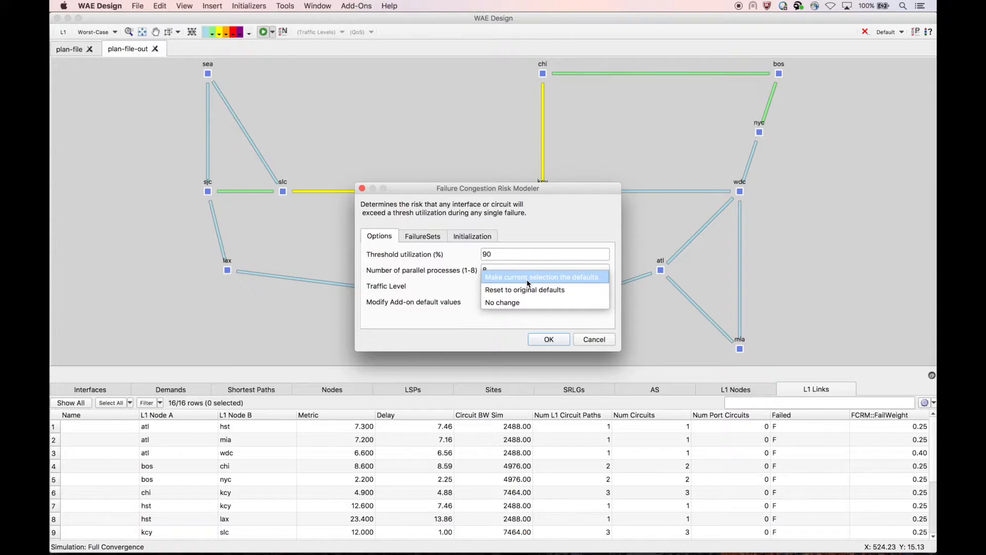
pyautogui.click(469, 288)
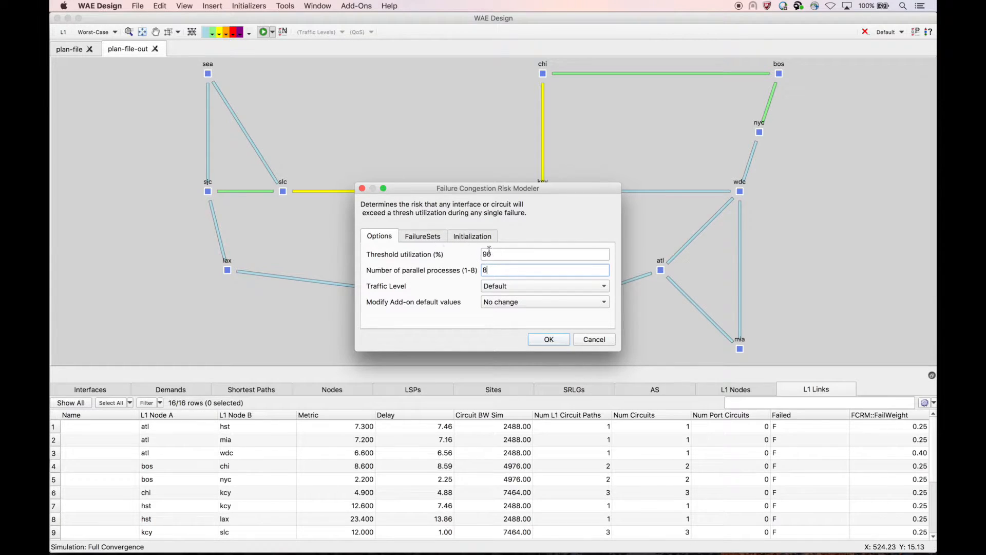
# Step: Include nodes, circuits and L1 links as failure sets, check the initialization settings and options, and run the risk analysis
pyautogui.click(431, 237)
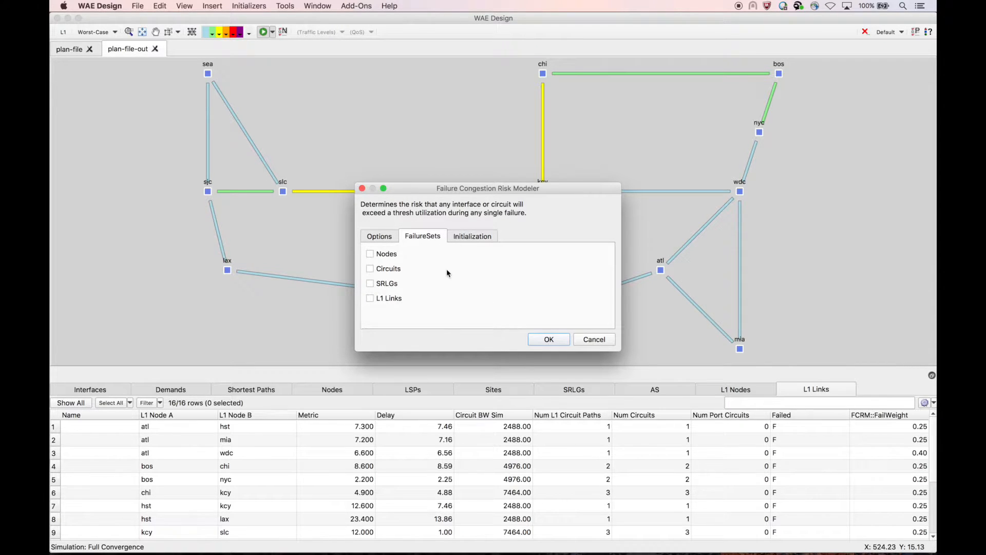
pyautogui.click(370, 254)
pyautogui.click(370, 269)
pyautogui.click(370, 298)
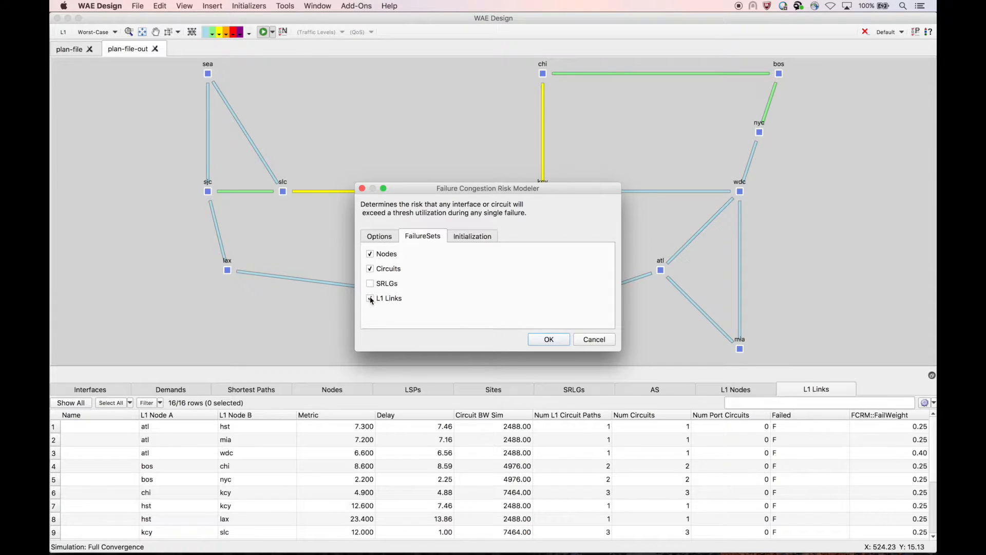
pyautogui.click(479, 236)
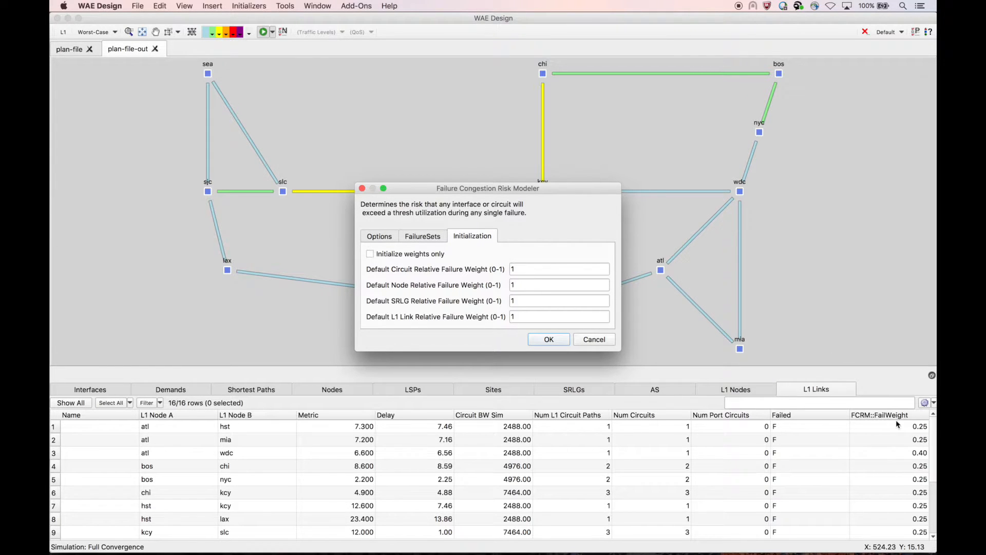
pyautogui.click(391, 239)
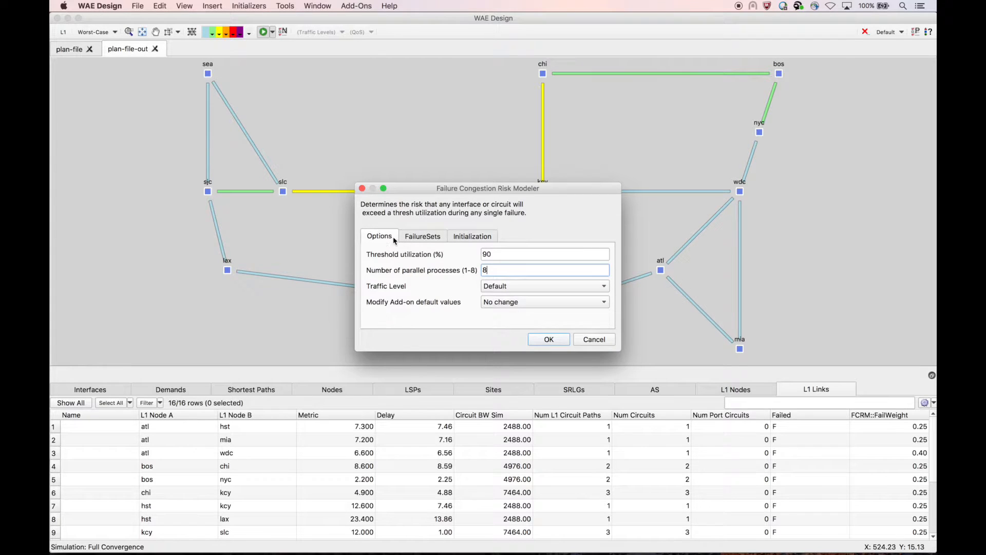
pyautogui.click(548, 340)
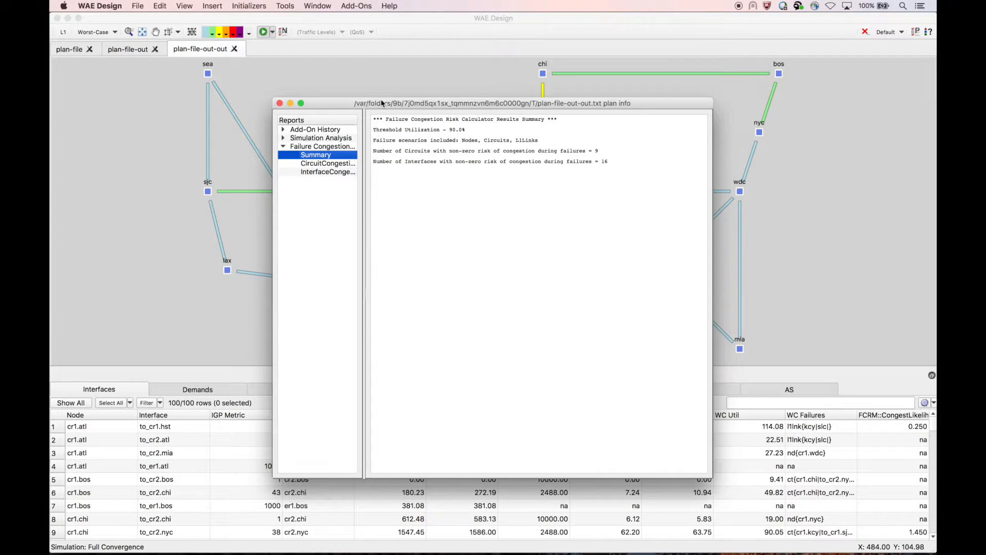
# Step: Enlarge the report window and read the circuit and interface risk figures in the Failure Congestion Risk summary
pyautogui.moveTo(382, 103); pyautogui.dragTo(281, 38)
pyautogui.moveTo(608, 408); pyautogui.dragTo(880, 529)
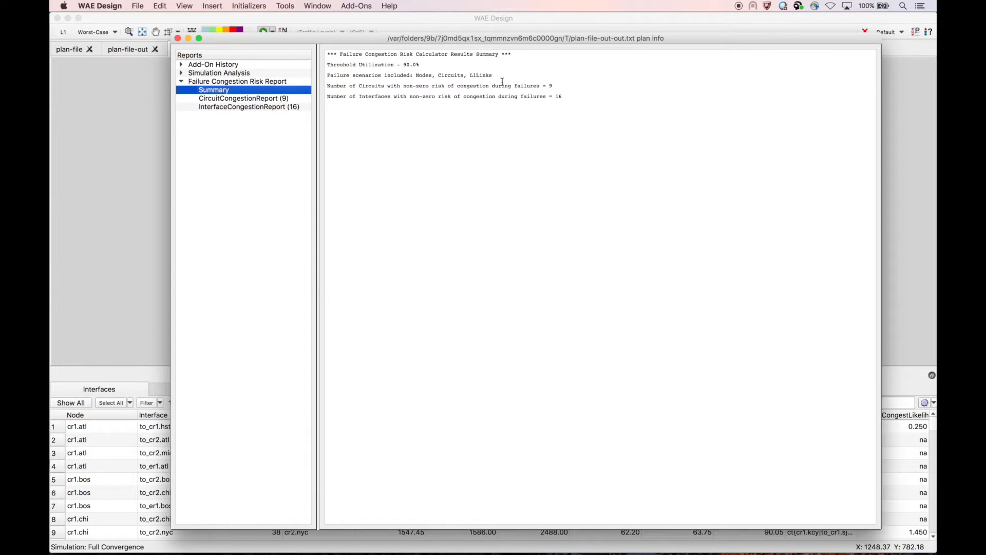
pyautogui.doubleClick(550, 85)
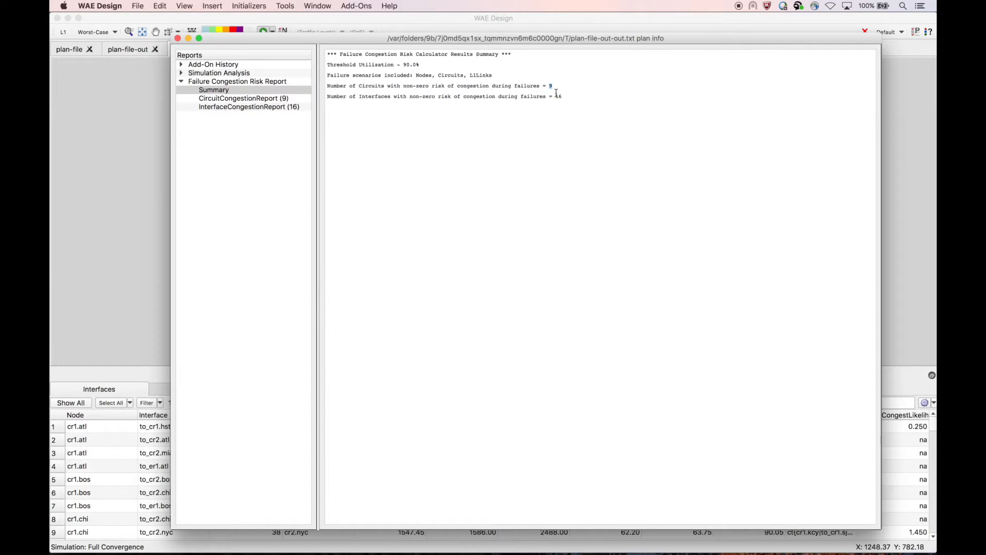
pyautogui.doubleClick(558, 96)
pyautogui.click(520, 131)
# Step: Open the circuit congestion report, enlarge its window to fit all columns, and widen the CongestionLikelihoodMetric column
pyautogui.click(229, 100)
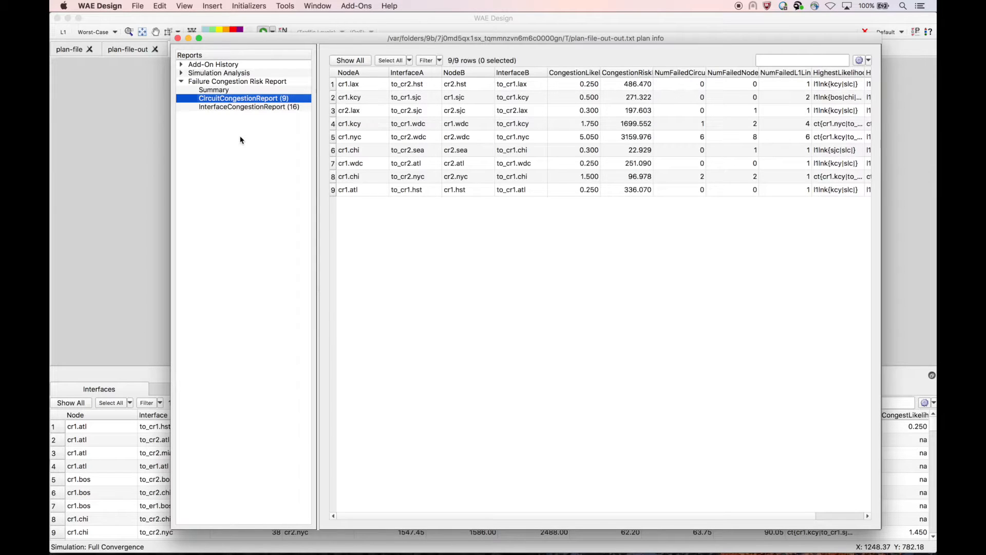
pyautogui.moveTo(361, 40); pyautogui.dragTo(260, 22)
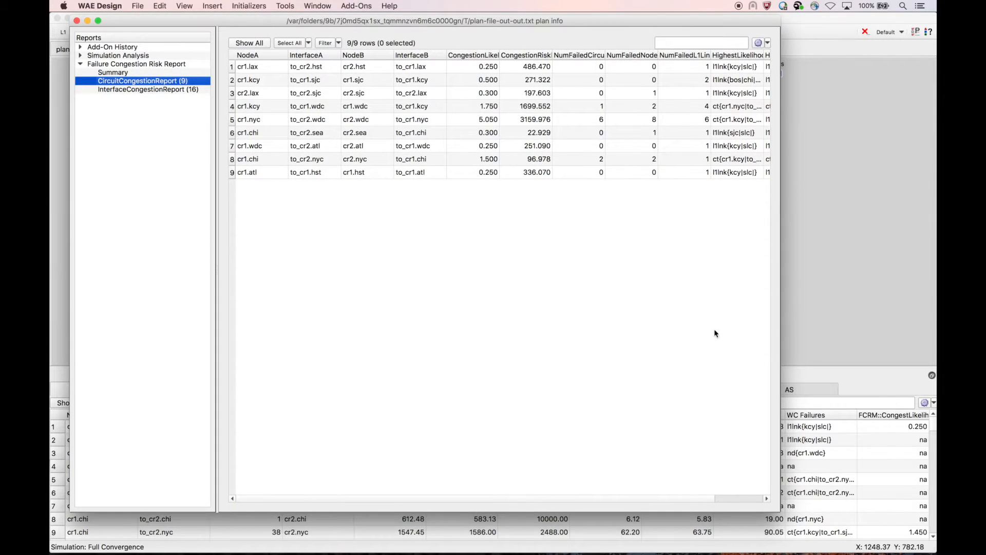
pyautogui.moveTo(780, 297); pyautogui.dragTo(931, 307)
pyautogui.moveTo(250, 157); pyautogui.dragTo(211, 154)
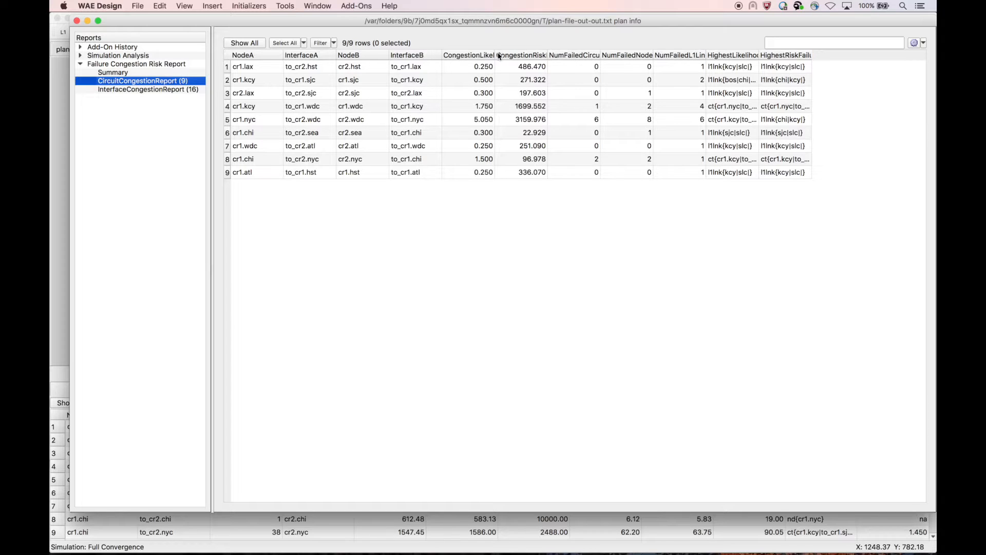
pyautogui.moveTo(495, 55); pyautogui.dragTo(613, 59)
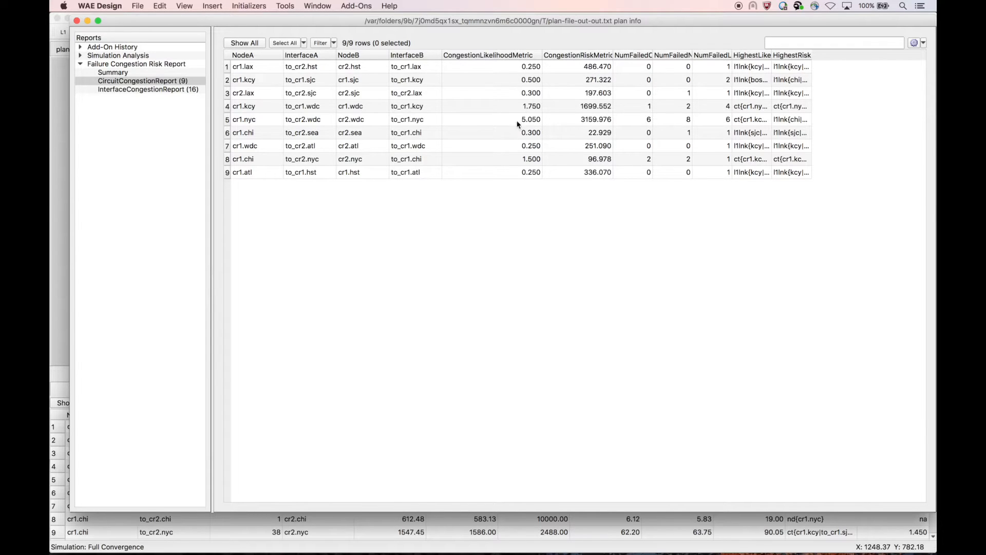
# Step: Sort the circuits by CongestionLikelihoodMetric from highest to lowest and go through the ranked rows down to the last one
pyautogui.click(522, 56)
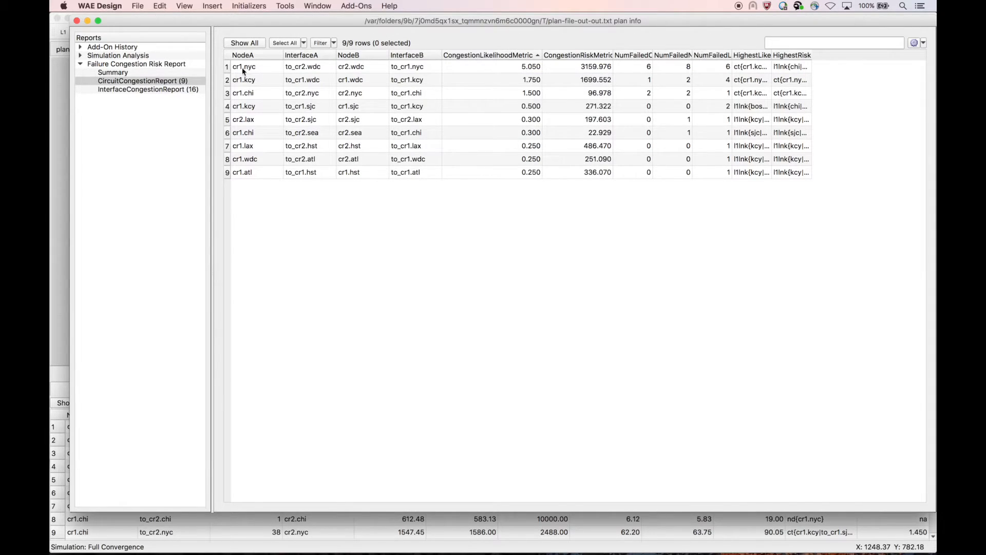
pyautogui.click(229, 67)
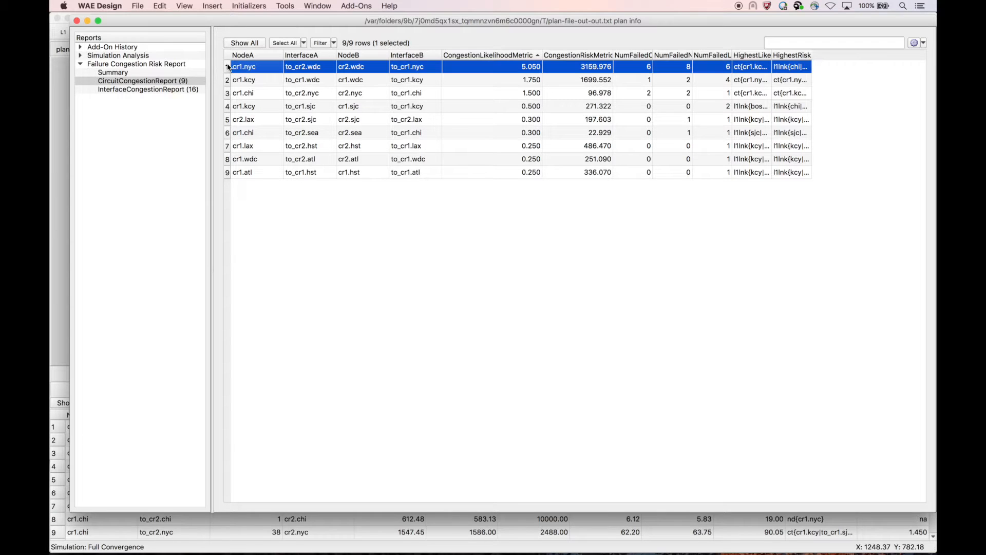
pyautogui.click(322, 82)
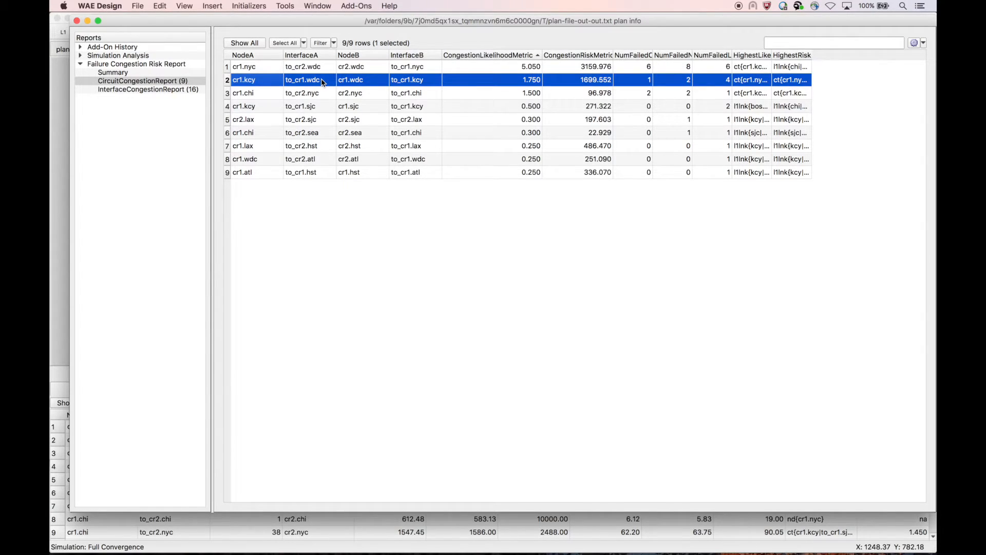
pyautogui.press('Down')
pyautogui.press('Down')
pyautogui.press('Down')
pyautogui.press('Down')
pyautogui.press('Down')
pyautogui.press('Down')
pyautogui.press('Down')
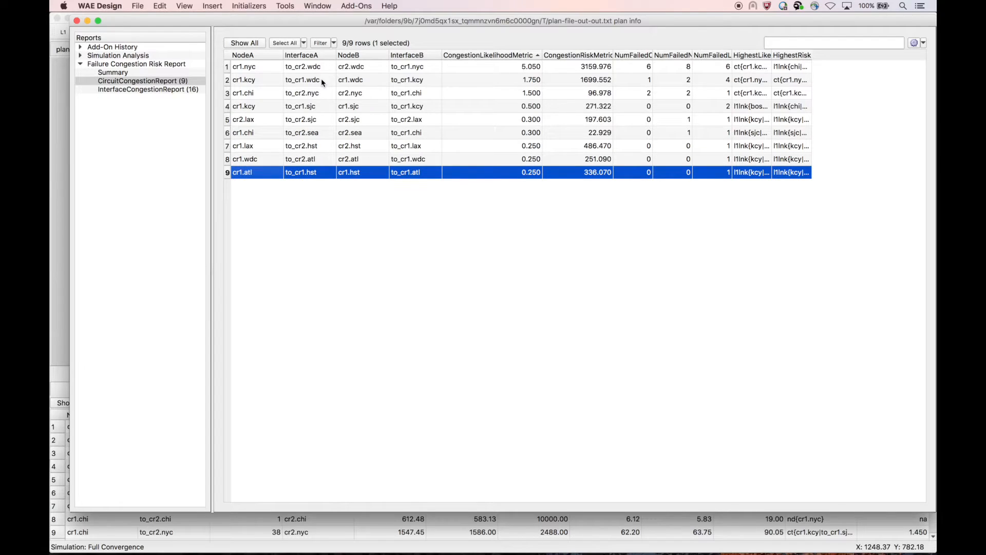
# Step: Widen the CongestionRiskMetric column and compare the circuit ranking by risk with the ranking by likelihood, ending sorted by highest risk
pyautogui.moveTo(613, 55); pyautogui.dragTo(653, 58)
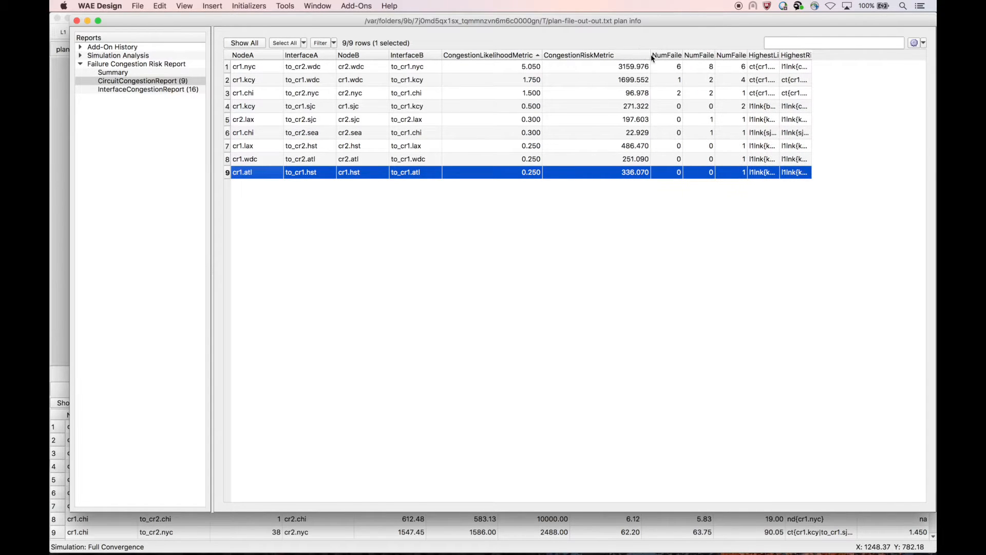
pyautogui.click(620, 55)
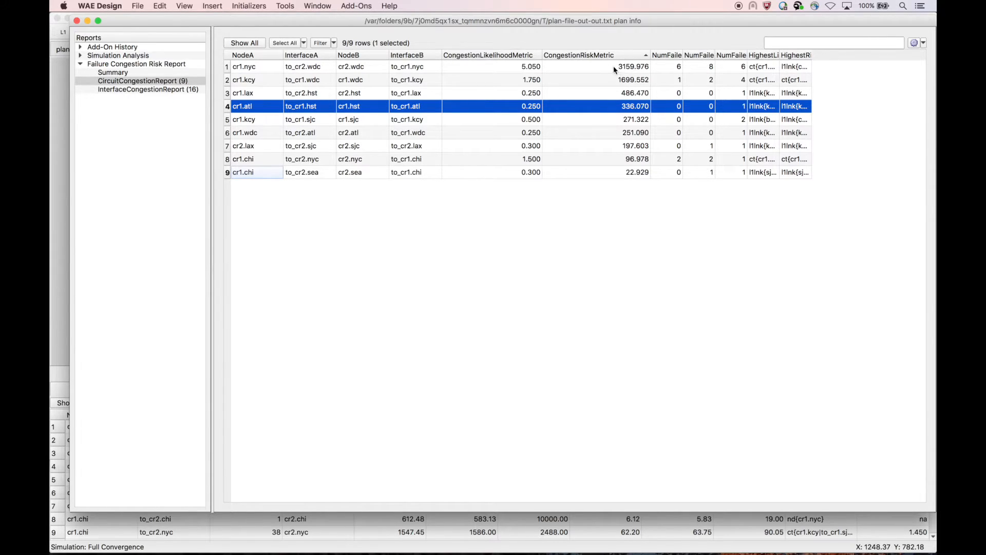
pyautogui.click(529, 55)
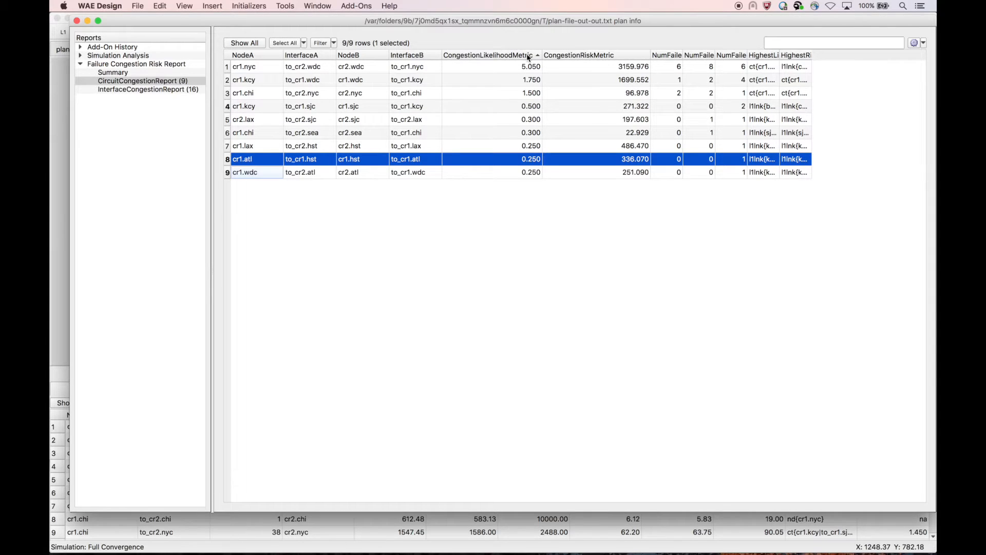
pyautogui.click(613, 57)
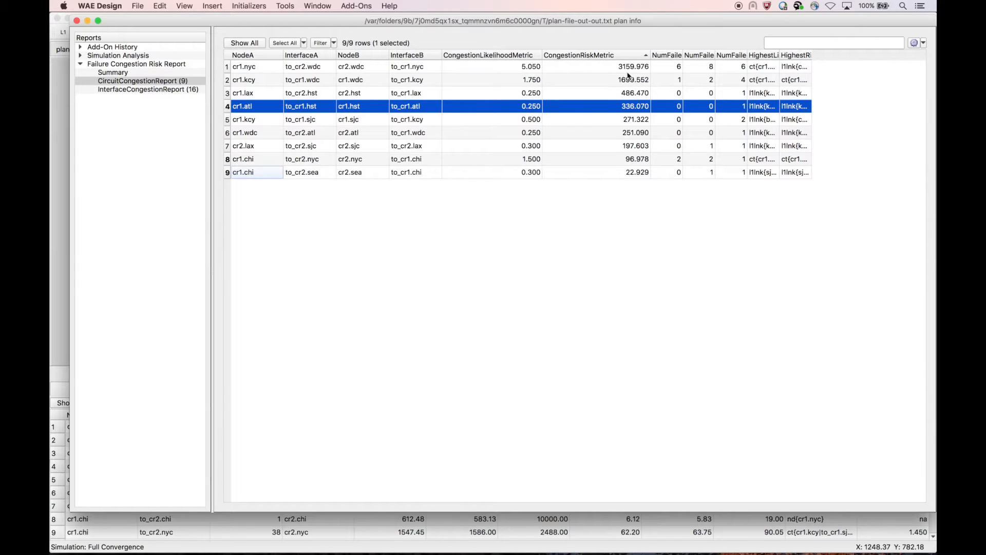
# Step: Widen the circuit report's NumFailedCircuits, NumFailedNodes, NumFailedL1Links and HighestLikelihoodFailure columns until their contents are readable
pyautogui.moveTo(683, 53); pyautogui.dragTo(714, 53)
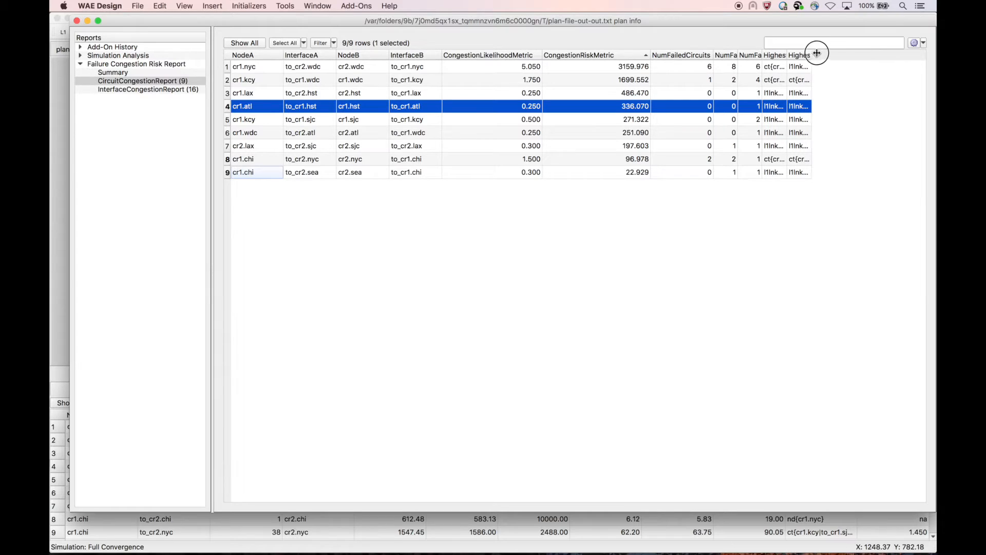
pyautogui.moveTo(812, 55); pyautogui.dragTo(892, 57)
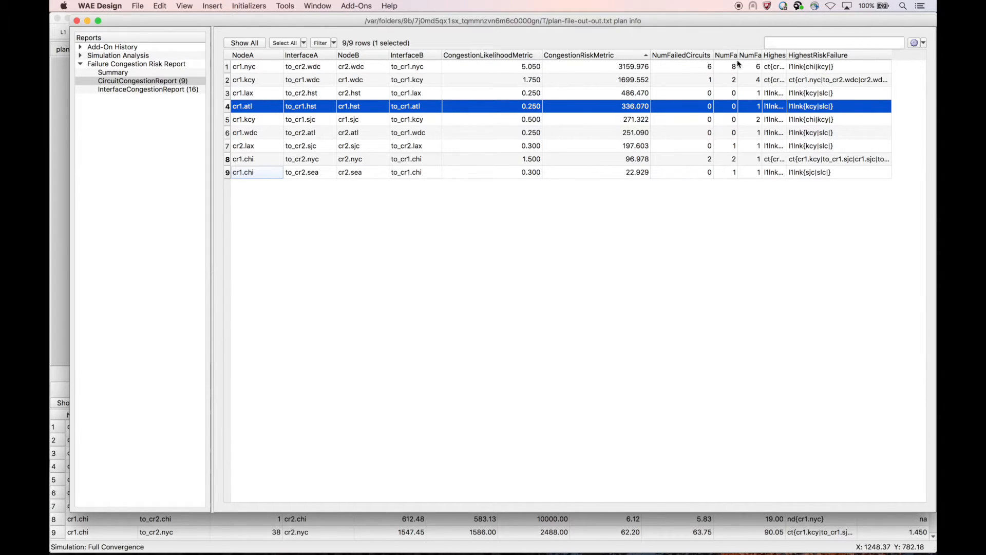
pyautogui.moveTo(738, 54); pyautogui.dragTo(836, 51)
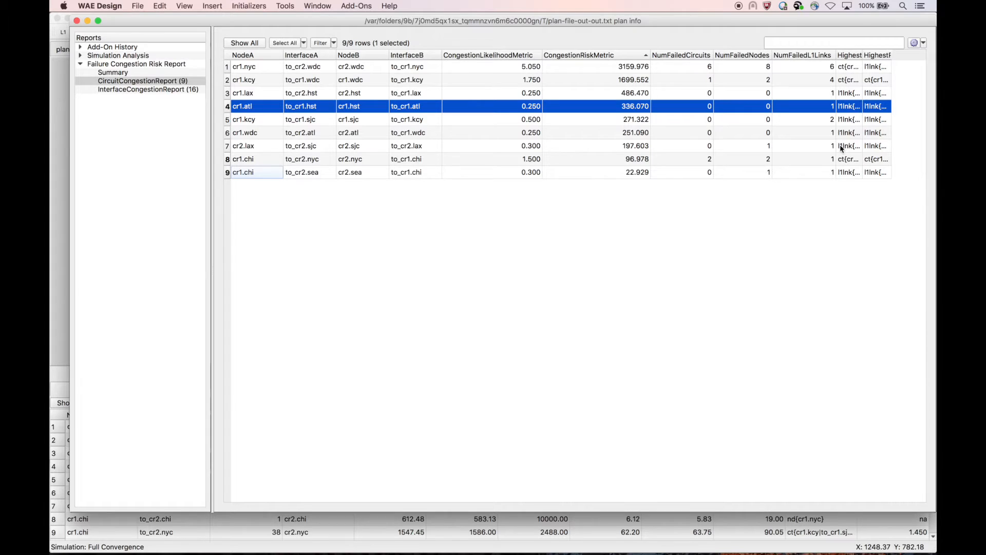
pyautogui.doubleClick(863, 58)
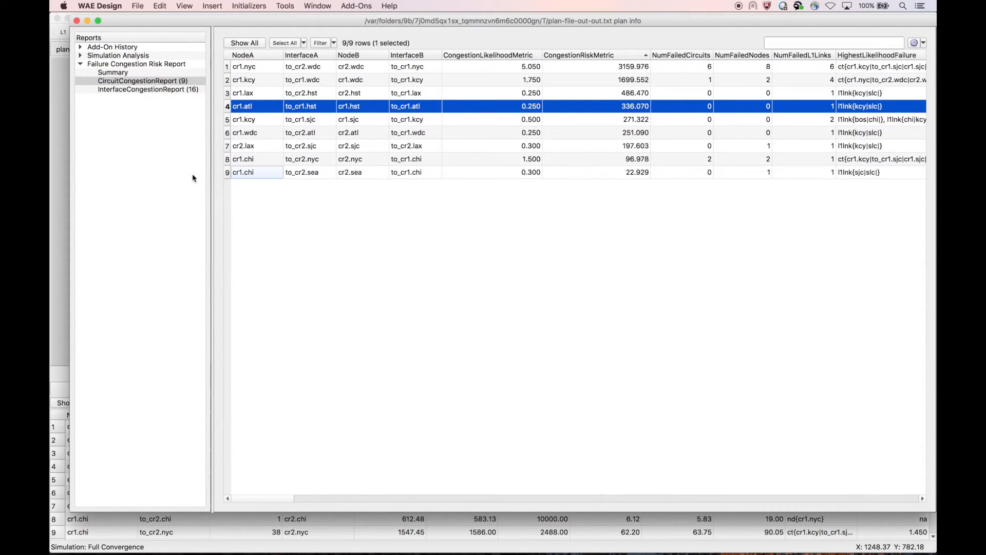
# Step: Narrow the reports list and resize the failure columns to read each circuit's HighestLikelihoodFailure and HighestRiskFailure entries
pyautogui.moveTo(212, 188); pyautogui.dragTo(150, 189)
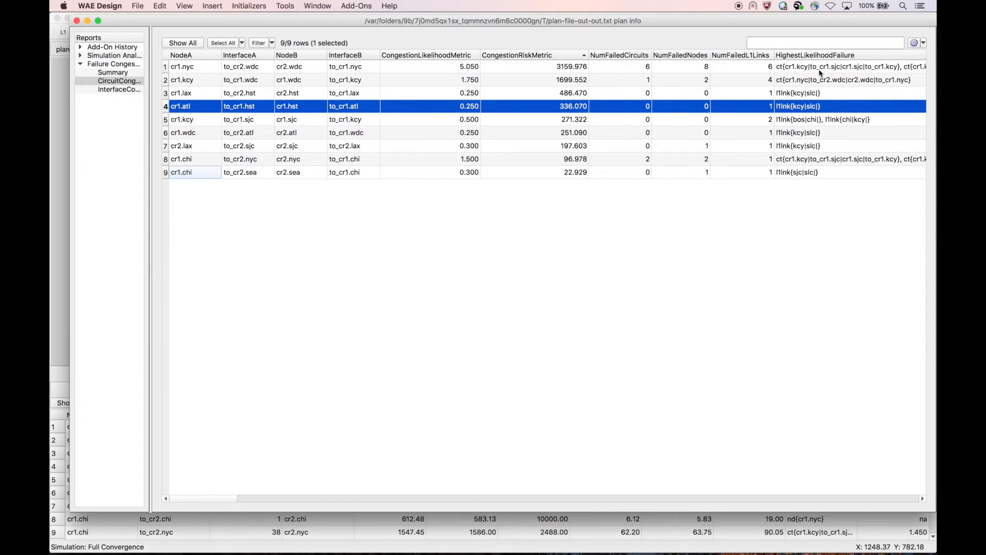
pyautogui.moveTo(226, 501); pyautogui.dragTo(899, 505)
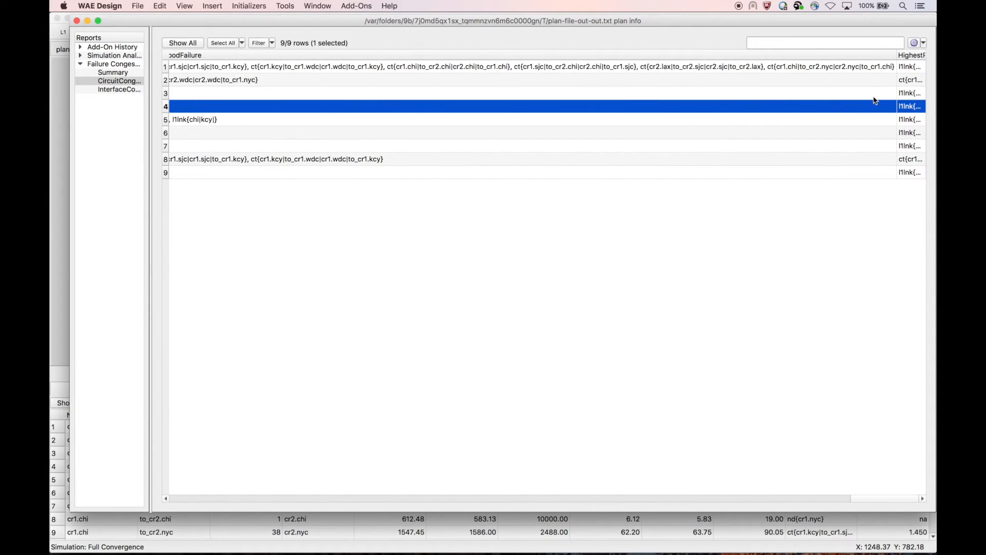
pyautogui.moveTo(897, 55); pyautogui.dragTo(573, 57)
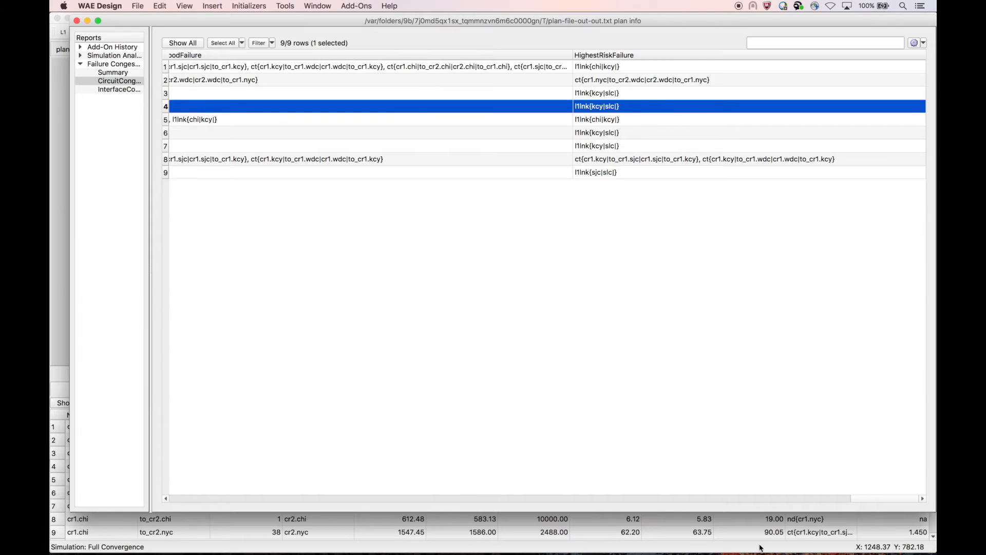
# Step: Sort the circuits by CongestionLikelihoodMetric in both directions, ending with the lowest likelihood first
pyautogui.moveTo(876, 498); pyautogui.dragTo(231, 501)
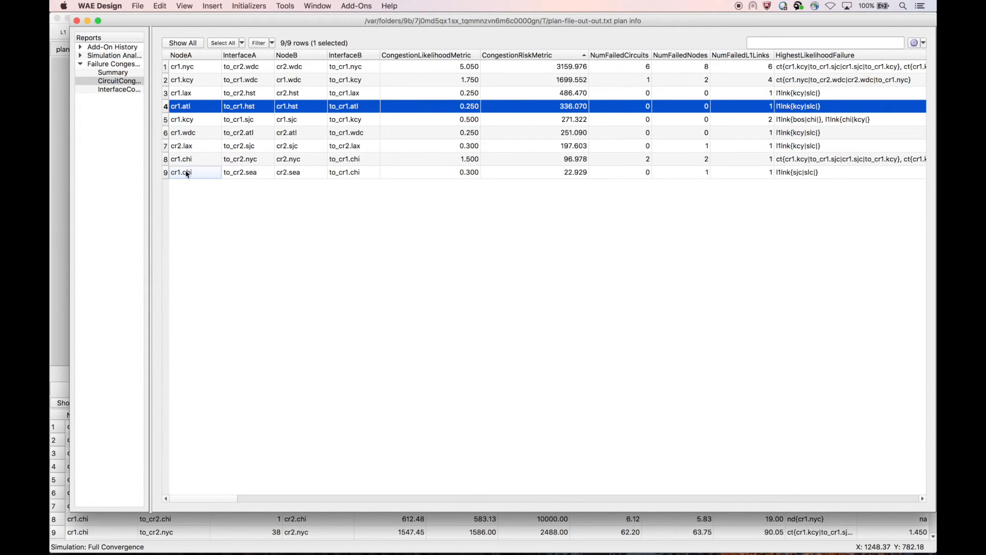
pyautogui.click(459, 55)
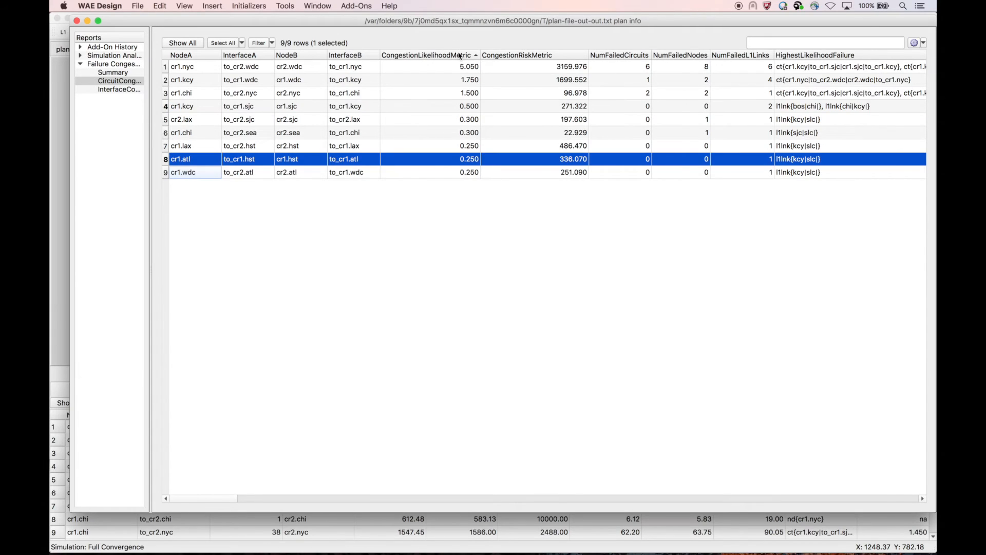
pyautogui.click(459, 55)
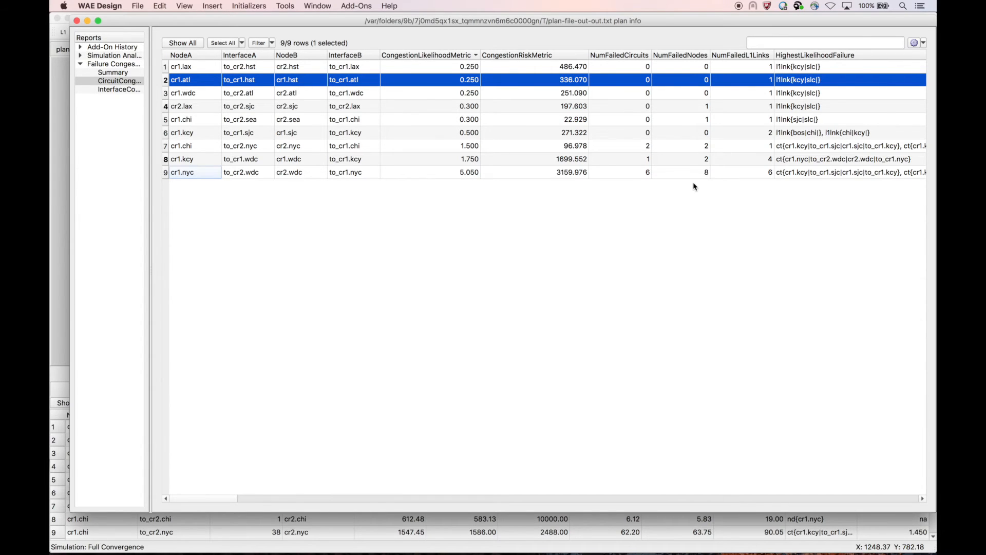
# Step: Examine the InterfaceCongestionReport with its Node column widened and the reports list restored, and compare it with the CircuitCongestionReport
pyautogui.click(113, 90)
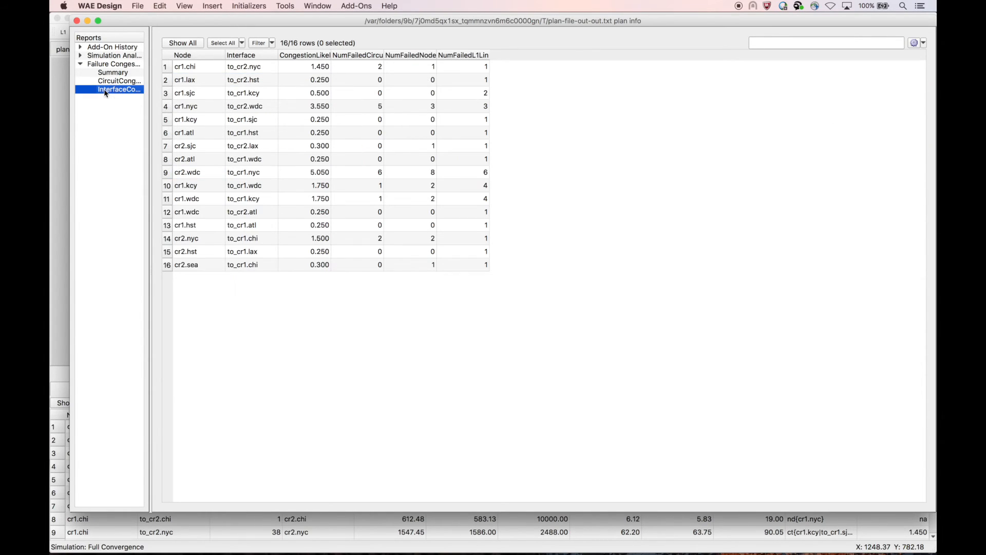
pyautogui.click(230, 57)
pyautogui.moveTo(230, 57); pyautogui.dragTo(237, 57)
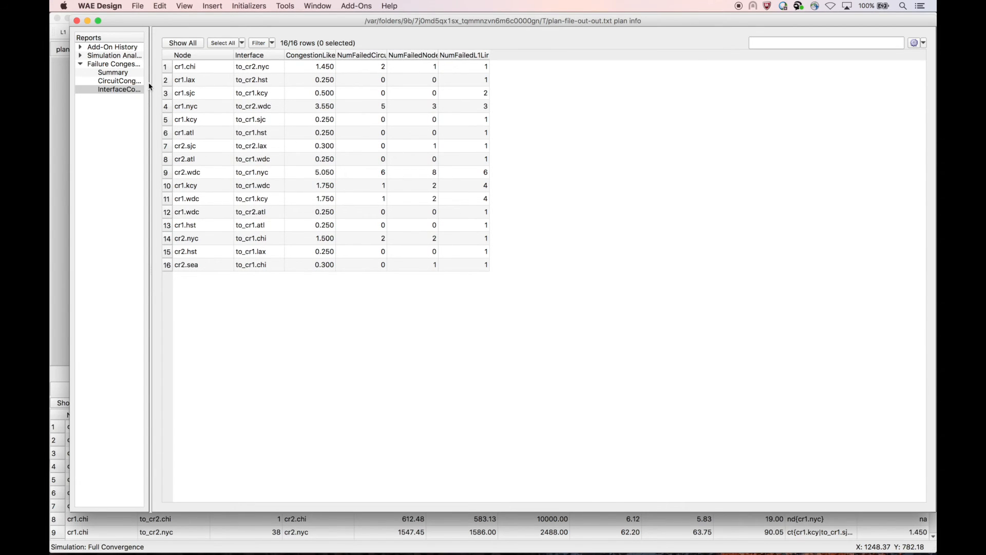
pyautogui.moveTo(150, 83); pyautogui.dragTo(212, 84)
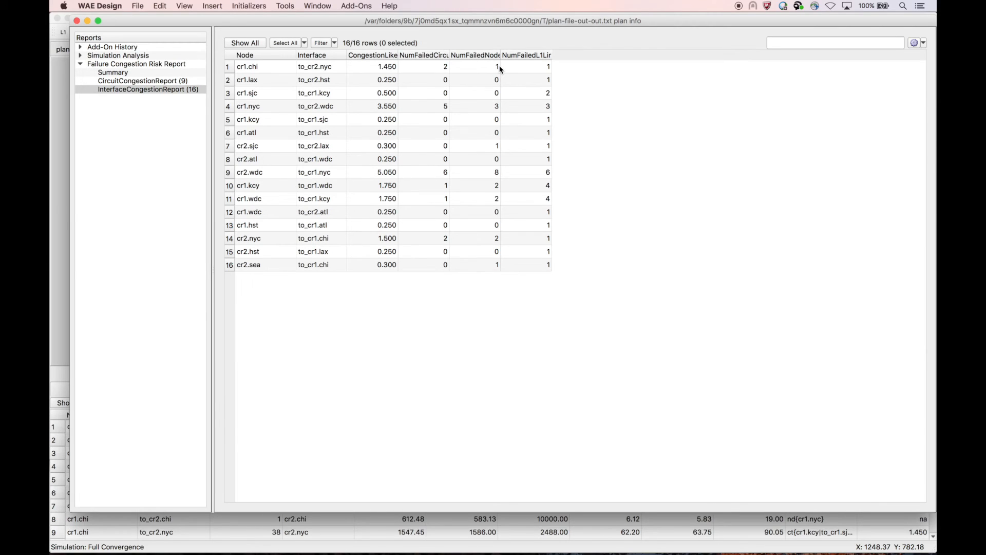
pyautogui.click(136, 82)
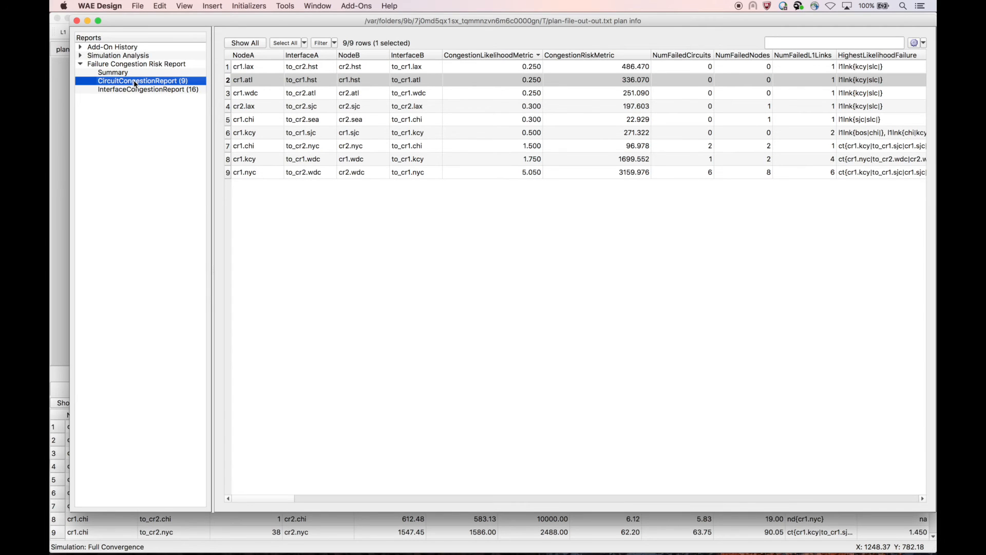
pyautogui.click(136, 90)
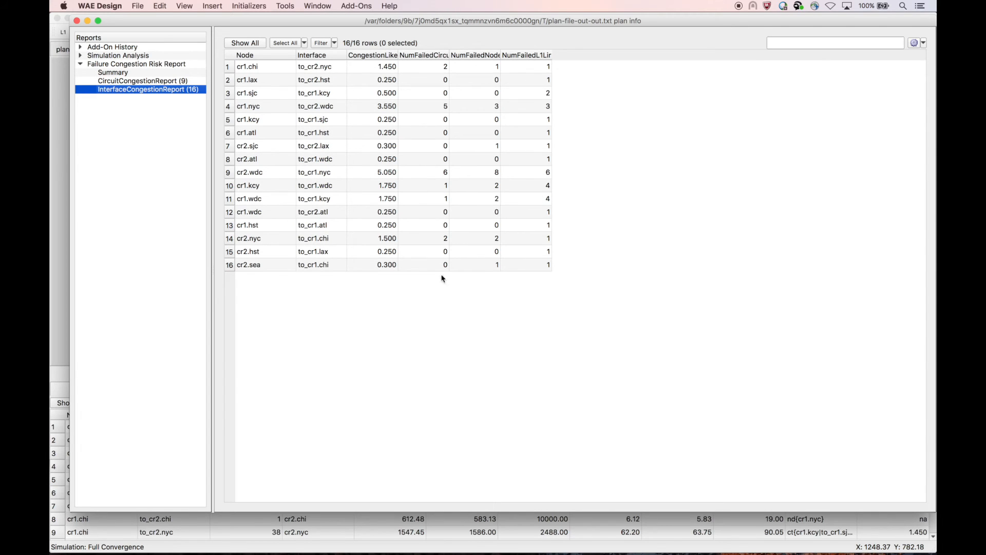
pyautogui.click(153, 82)
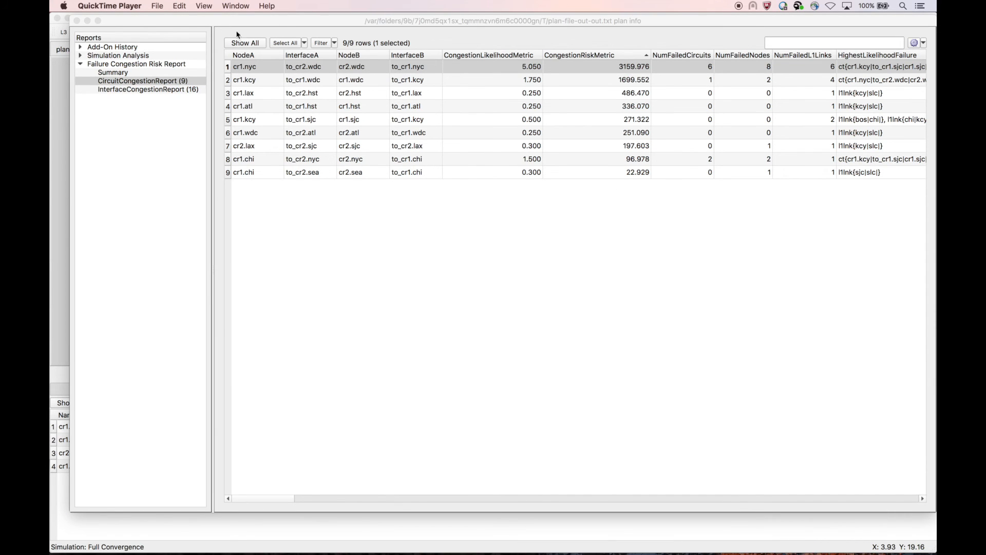
# Step: Compare the circuit rankings by CongestionLikelihoodMetric and CongestionRiskMetric, ending sorted by highest risk
pyautogui.click(229, 65)
pyautogui.click(504, 55)
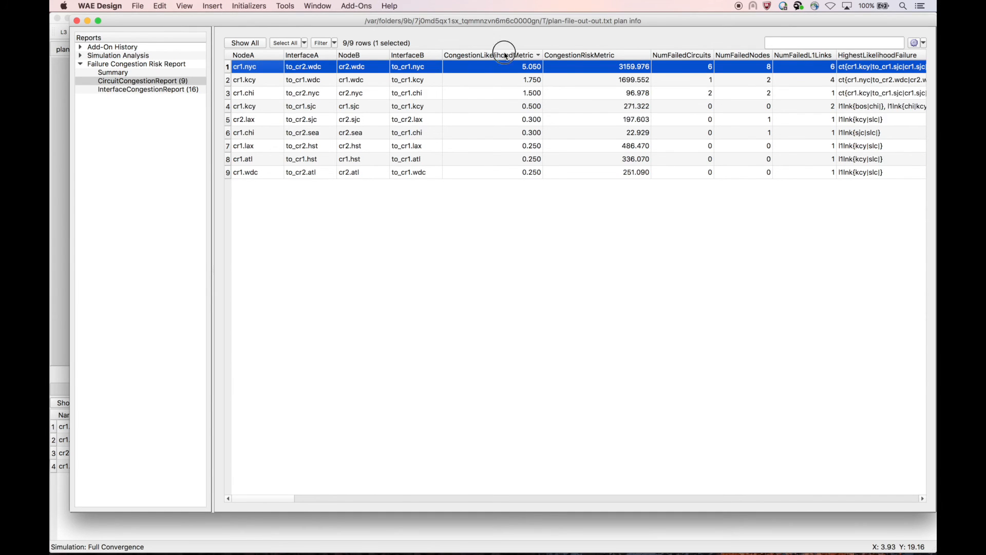
pyautogui.click(629, 55)
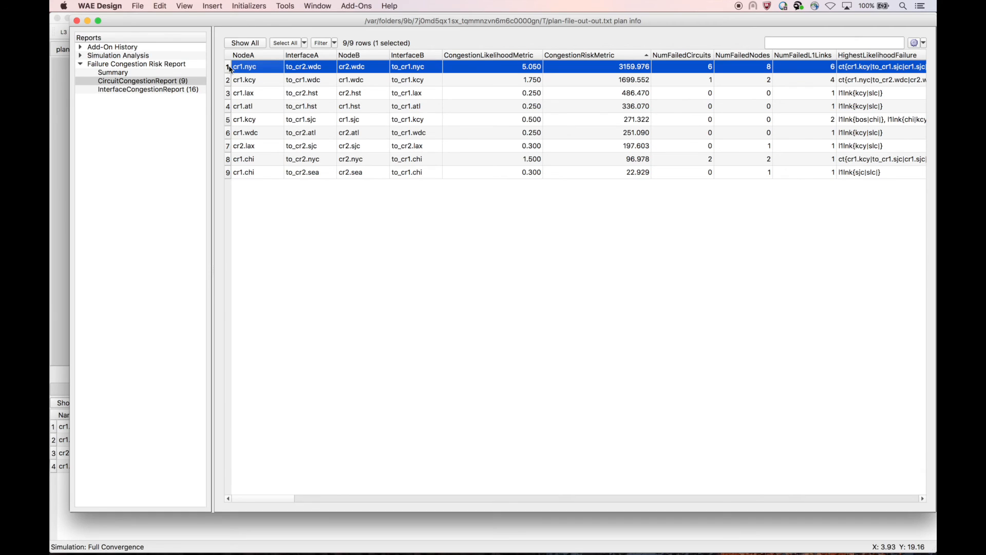
# Step: Filter the plan to the five highest-risk circuits, and select them all in the Circuits table to highlight them on the network plot
pyautogui.moveTo(230, 69); pyautogui.dragTo(257, 121)
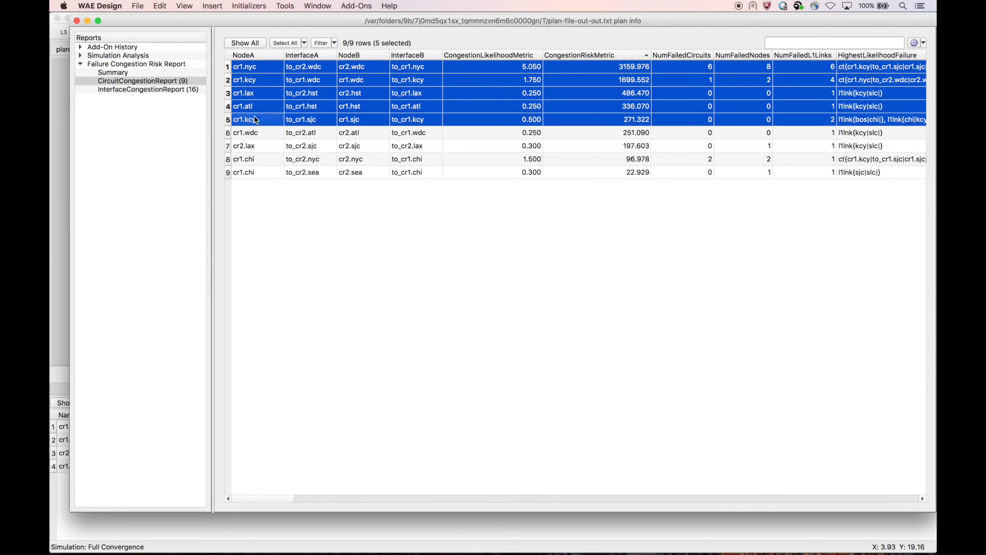
pyautogui.rightClick(416, 93)
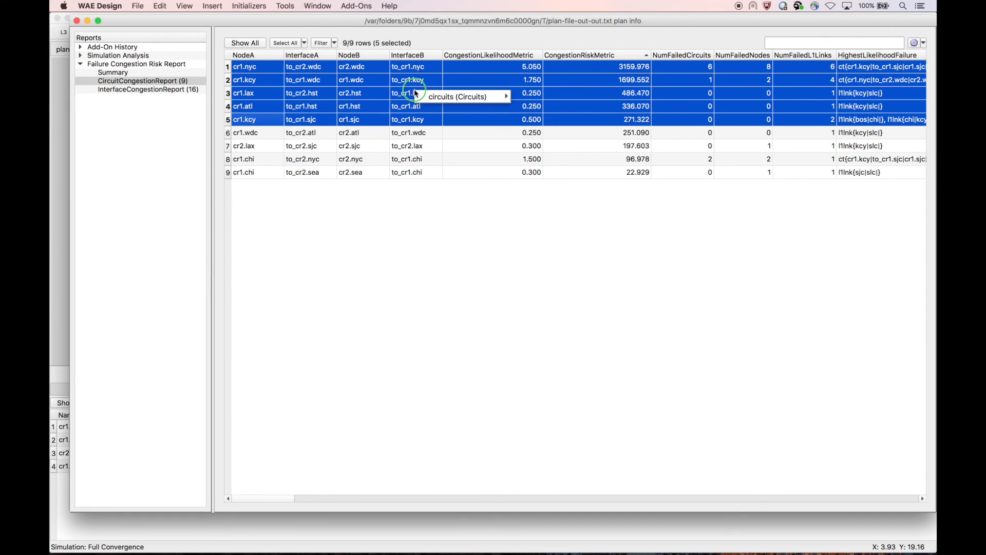
pyautogui.moveTo(430, 95)
pyautogui.click(538, 96)
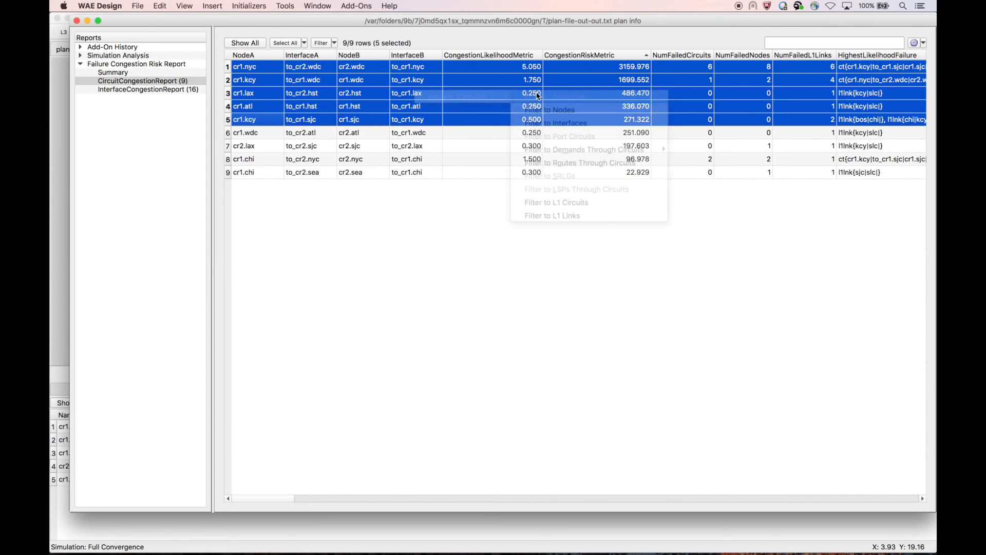
pyautogui.click(76, 21)
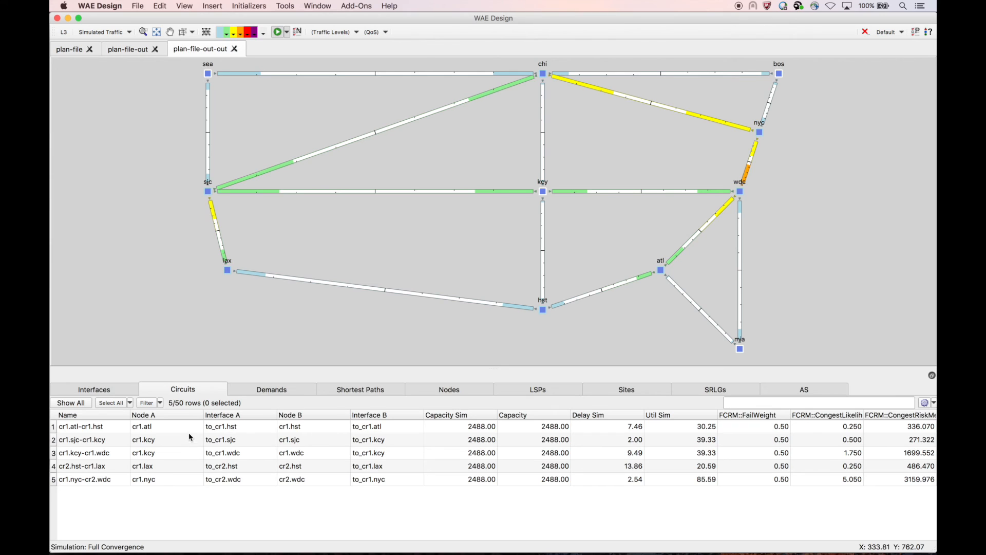
pyautogui.moveTo(112, 428); pyautogui.dragTo(112, 481)
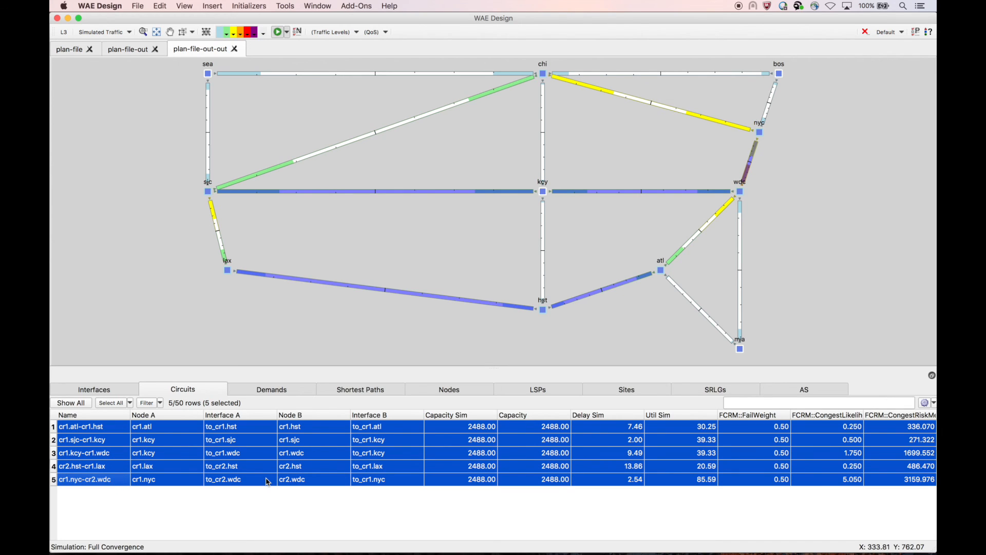